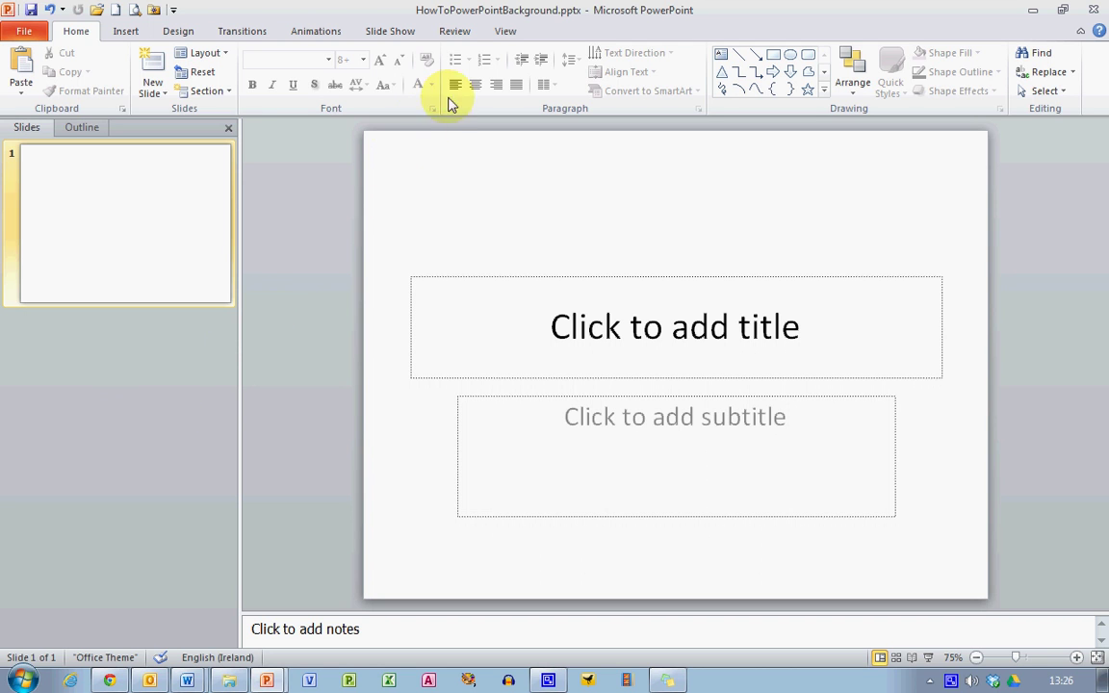
# Switch to Slide Master view and select the top Office Theme master slide
pyautogui.click(508, 34)
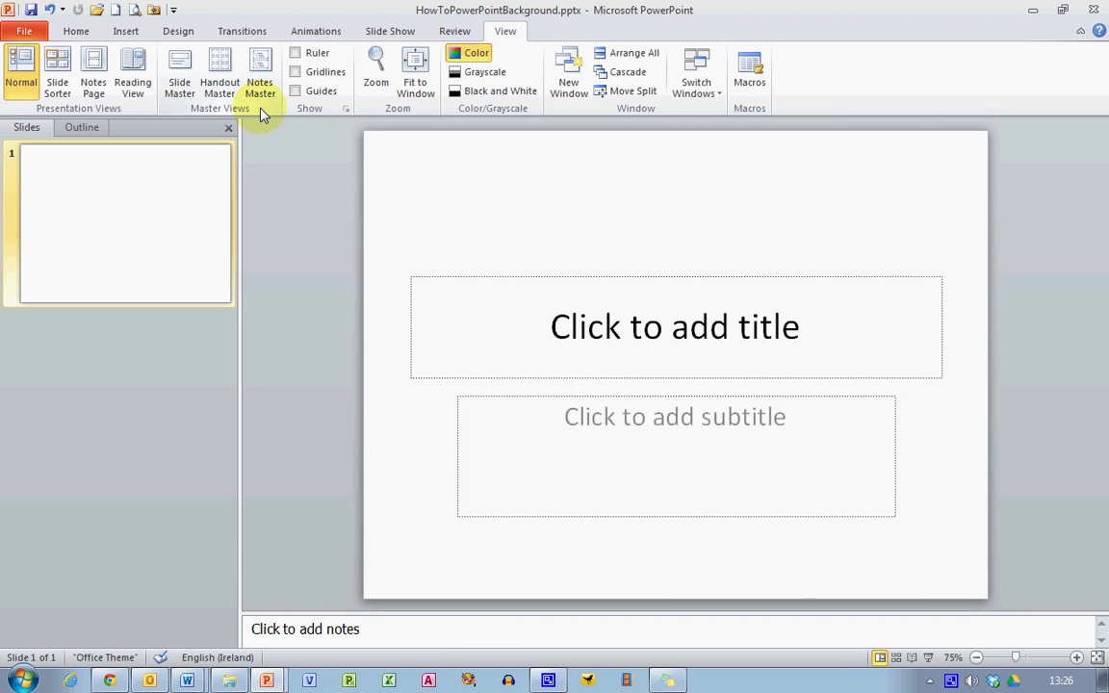
pyautogui.click(179, 69)
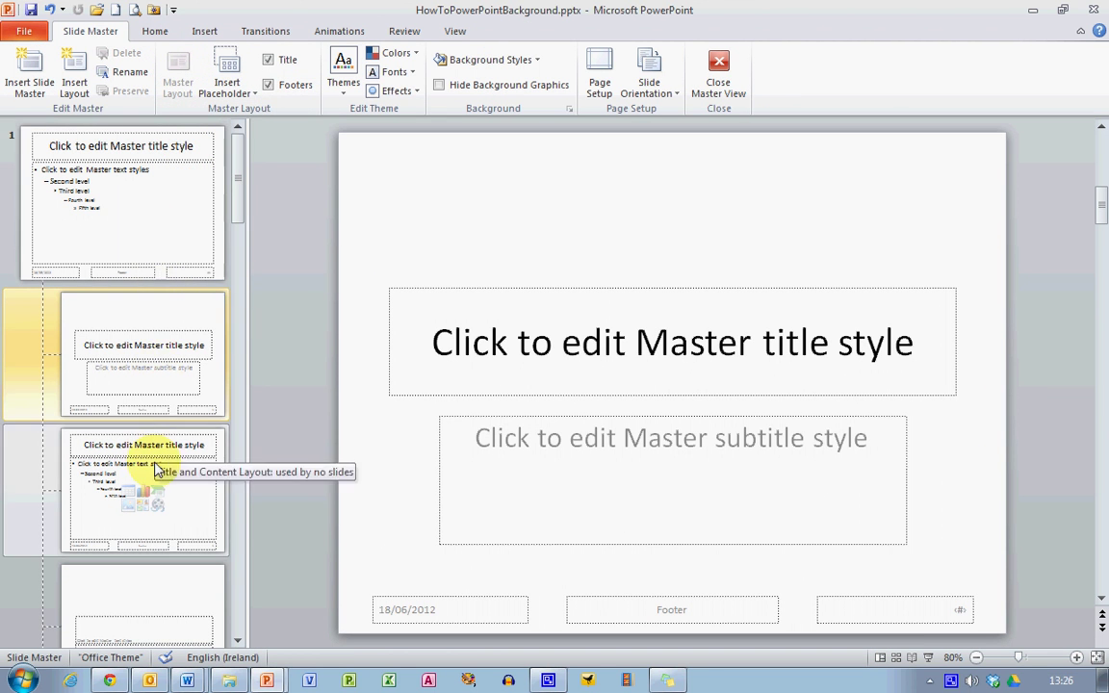
pyautogui.click(133, 212)
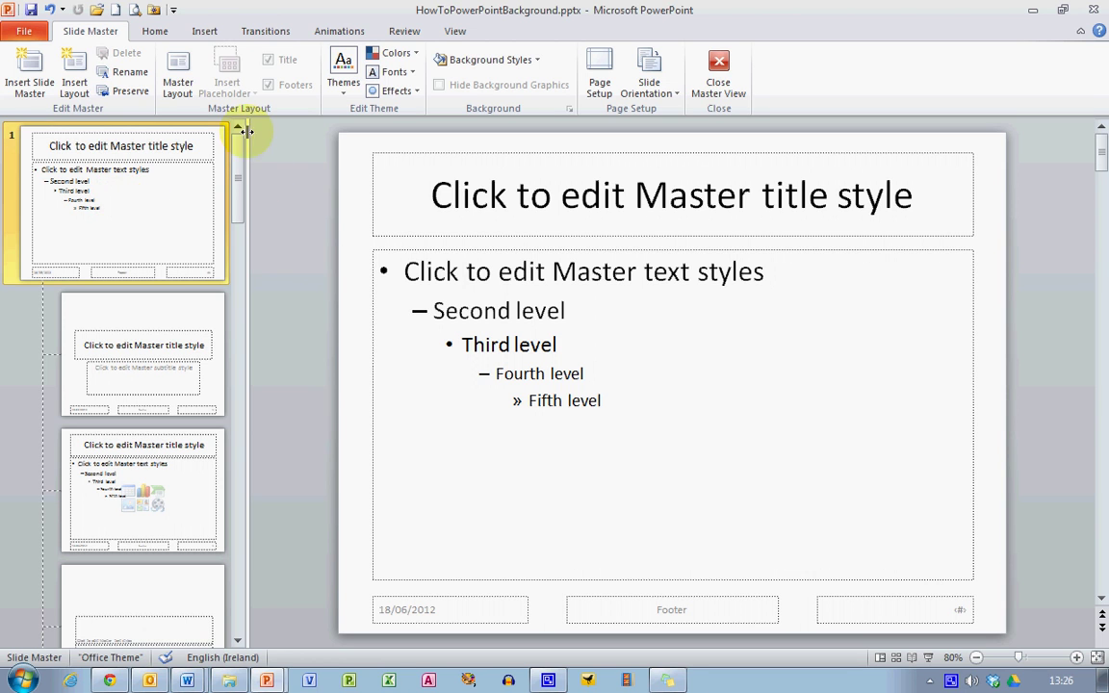
# Insert the Harley motorcycle photo from file onto the Office Theme master
pyautogui.click(206, 31)
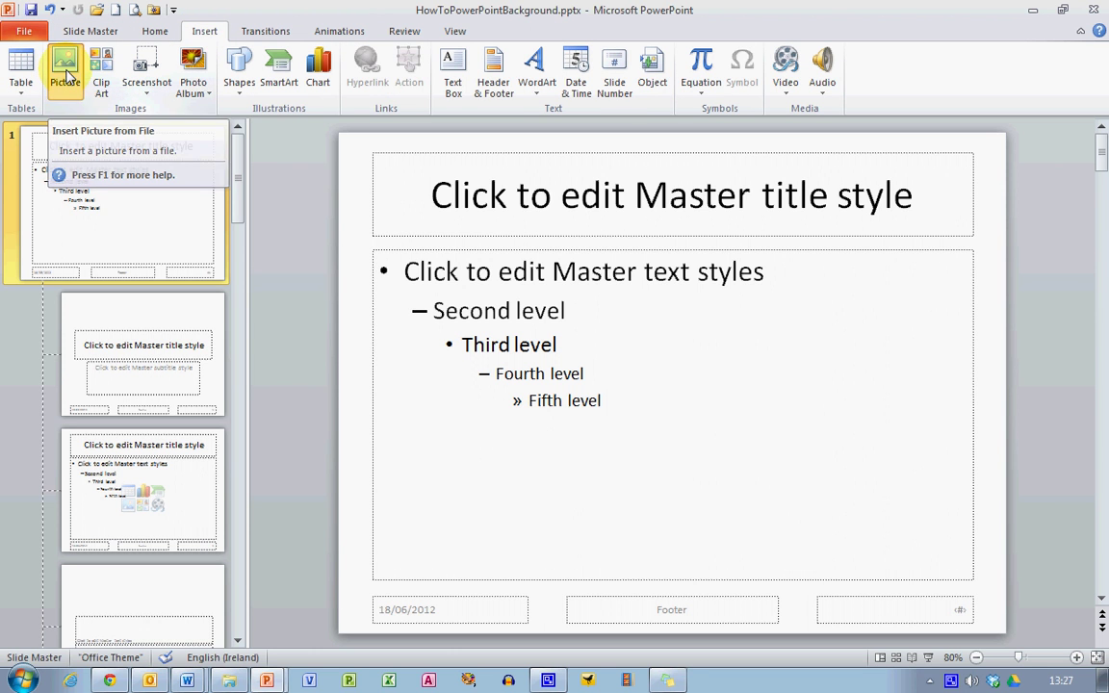
pyautogui.click(67, 77)
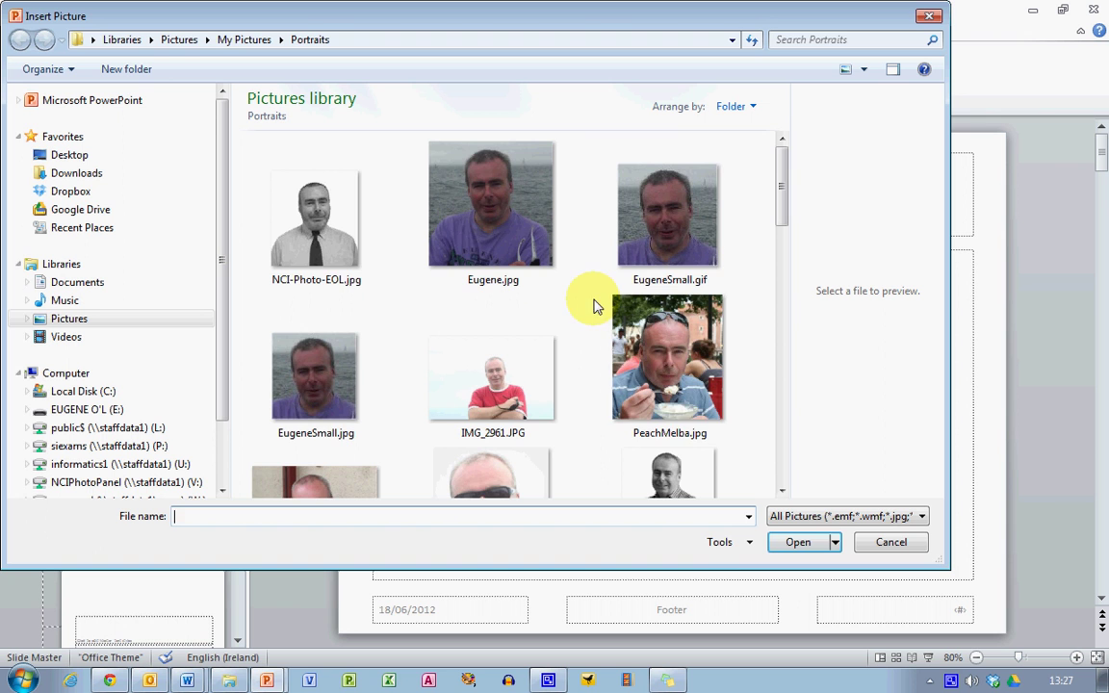
pyautogui.click(782, 451)
pyautogui.click(782, 451)
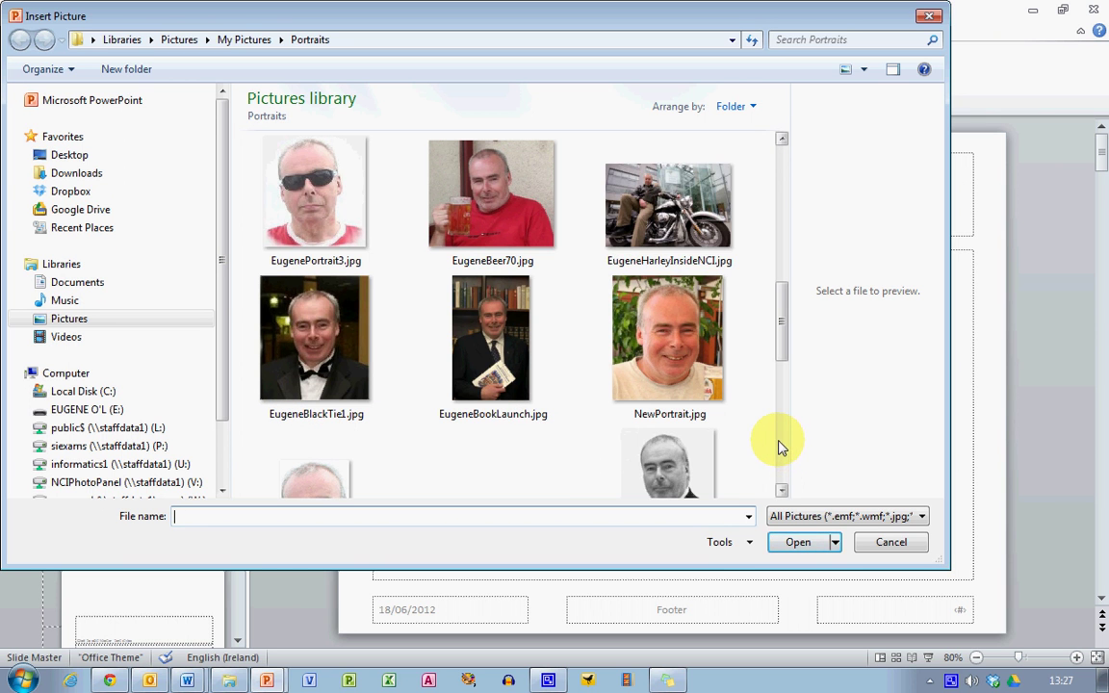
pyautogui.click(681, 239)
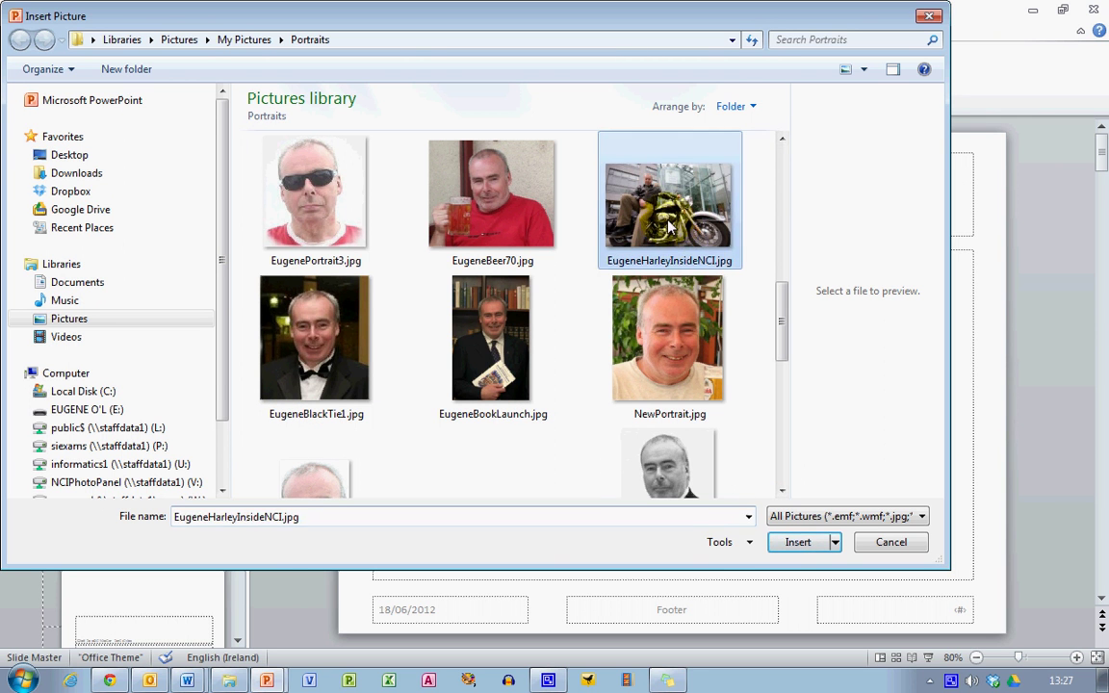
pyautogui.click(799, 544)
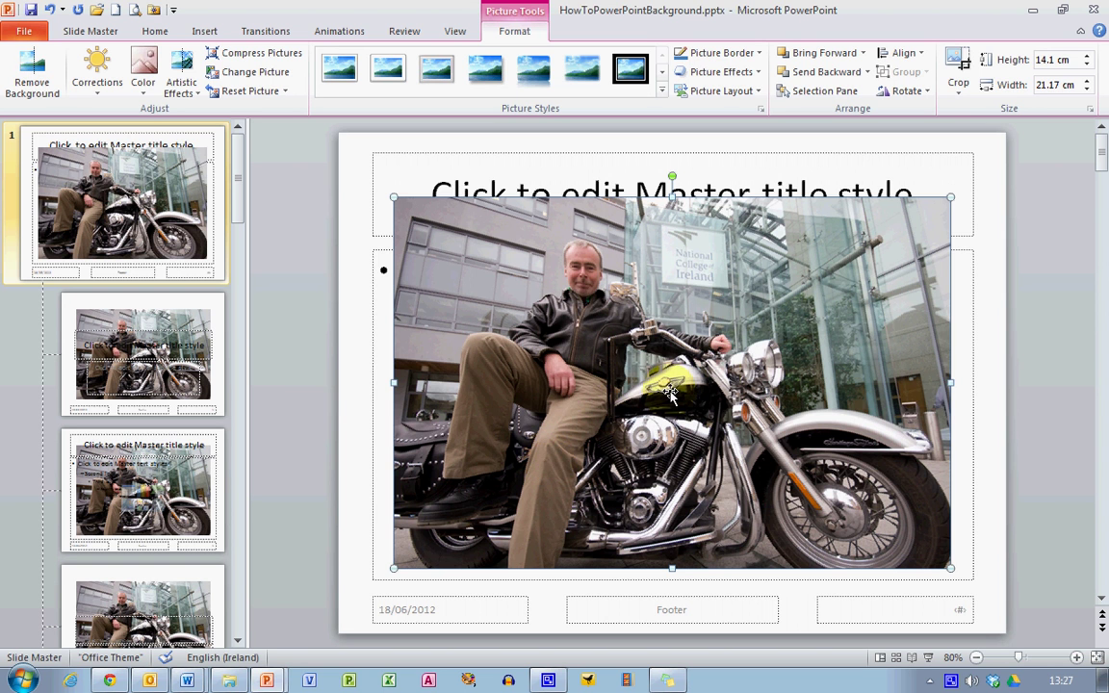
# Move the photo to the top-left corner and draw a rectangle over its right side
pyautogui.moveTo(801, 304); pyautogui.dragTo(745, 239)
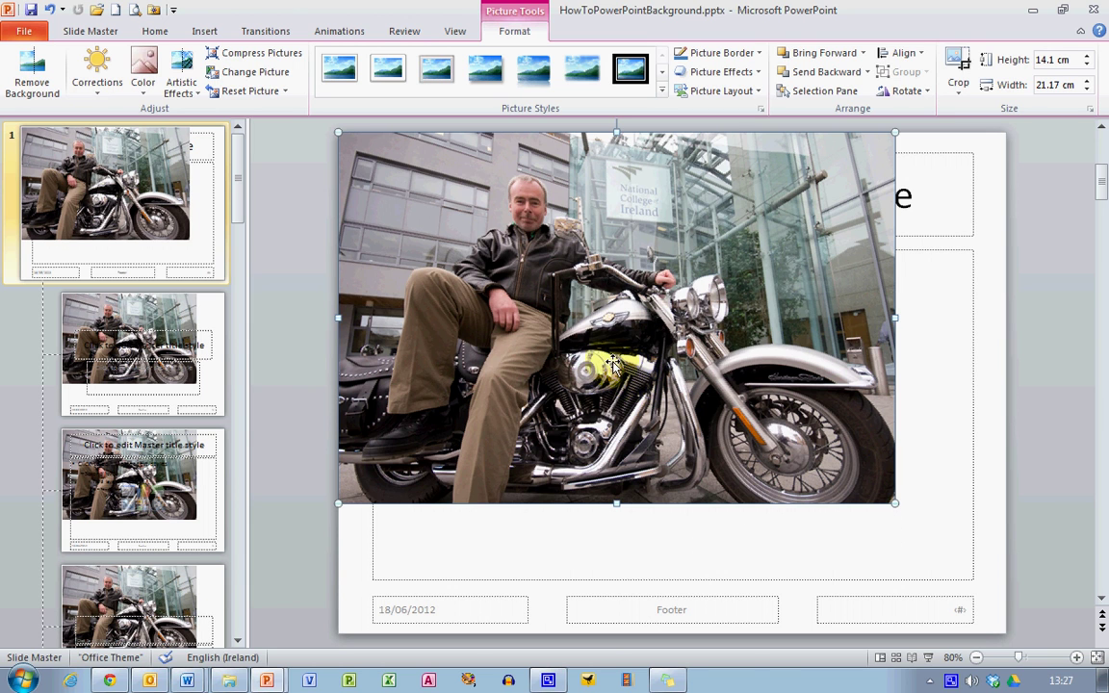
pyautogui.click(155, 31)
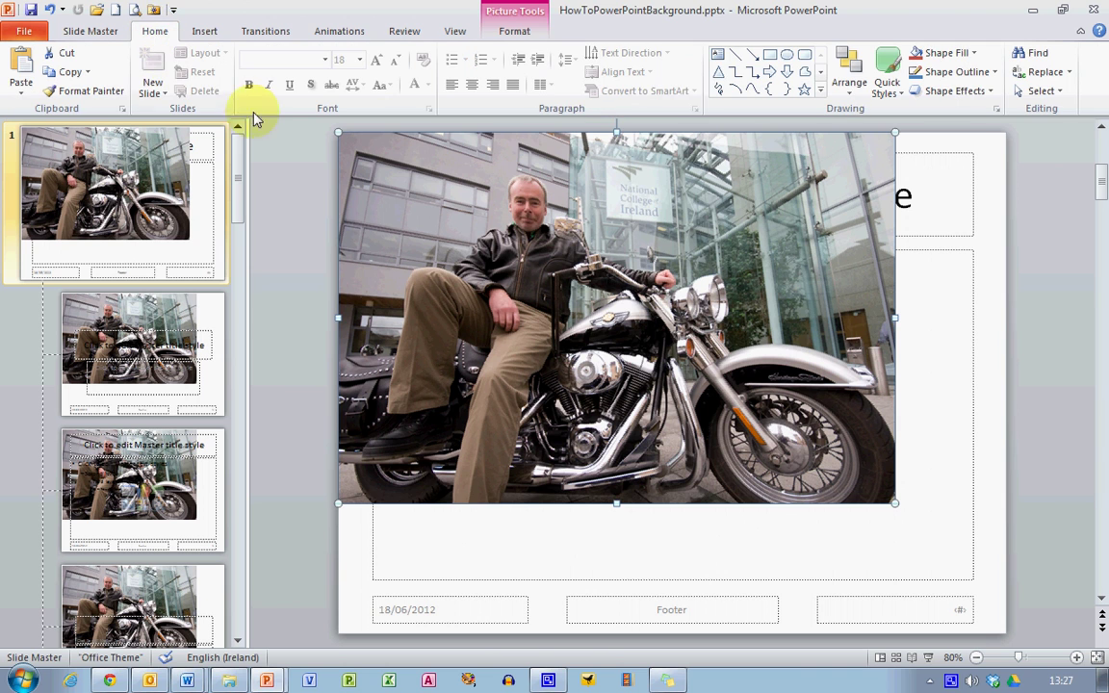
pyautogui.click(769, 54)
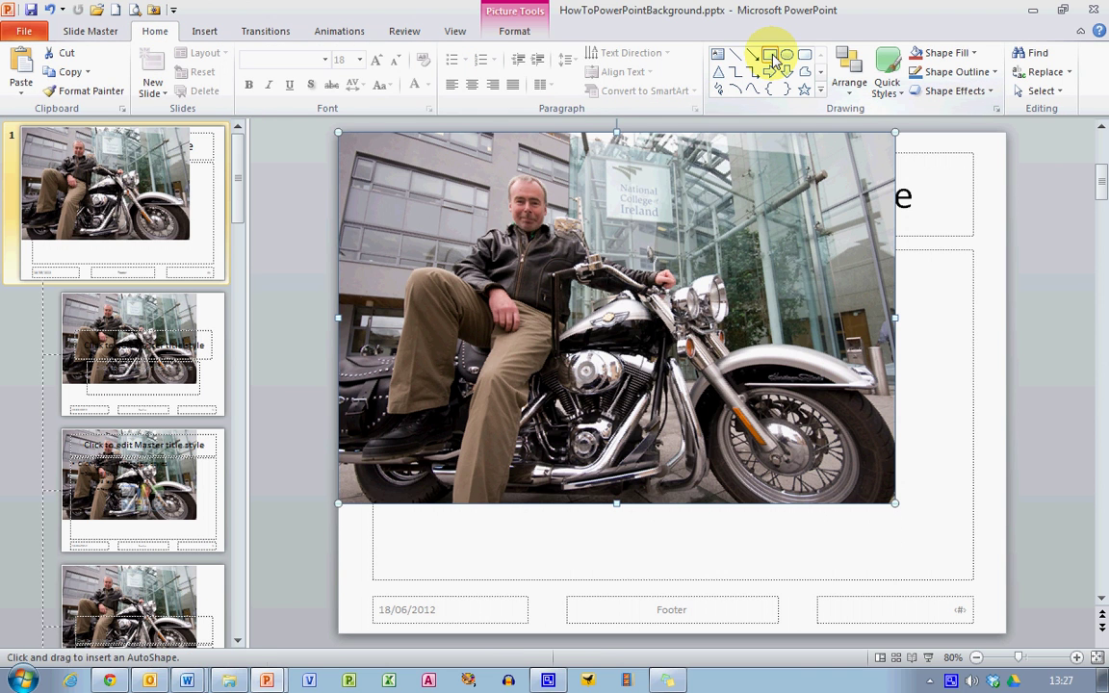
pyautogui.moveTo(628, 192)
pyautogui.mouseDown()
pyautogui.moveTo(996, 388)
pyautogui.moveTo(993, 409)
pyautogui.mouseUp()
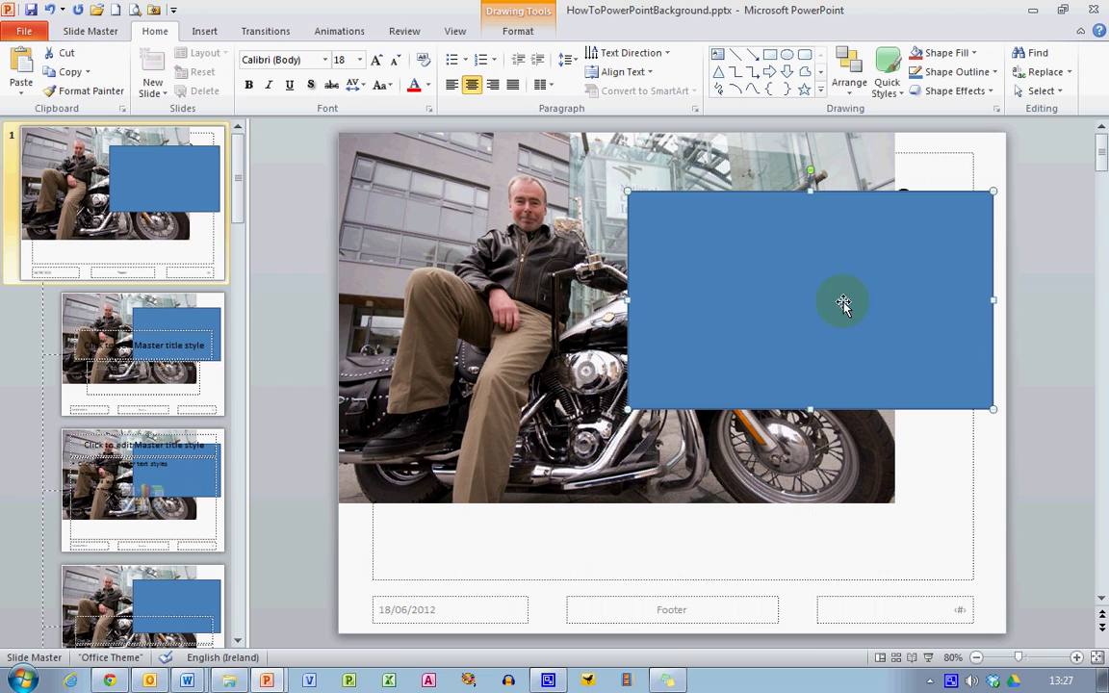
pyautogui.rightClick(926, 286)
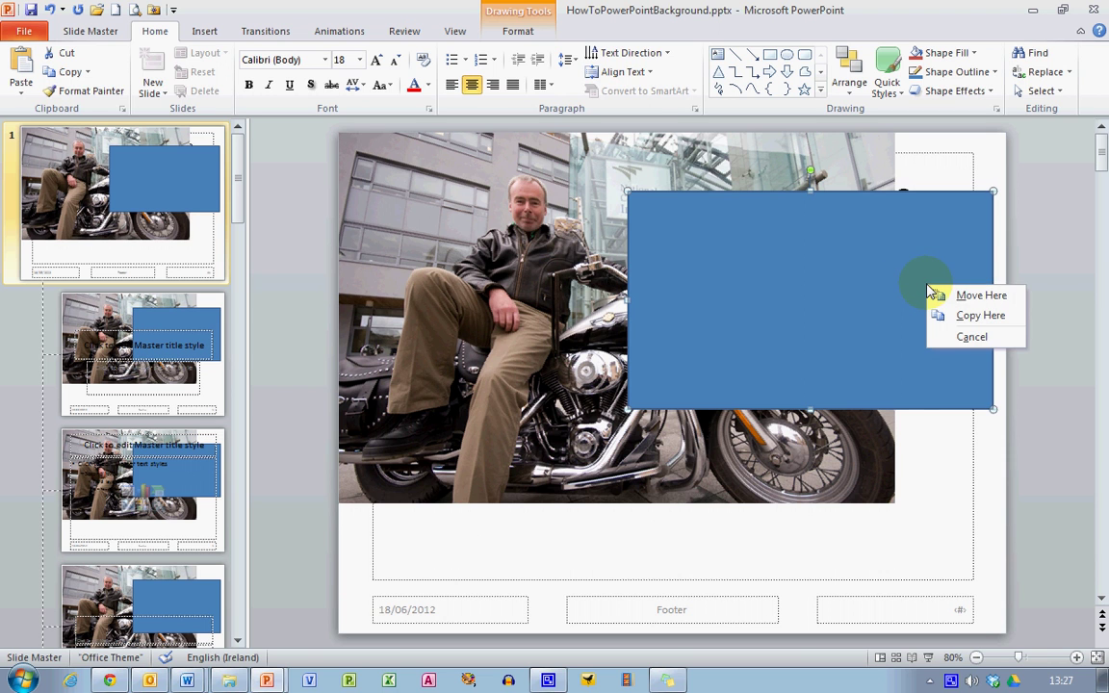
pyautogui.rightClick(941, 358)
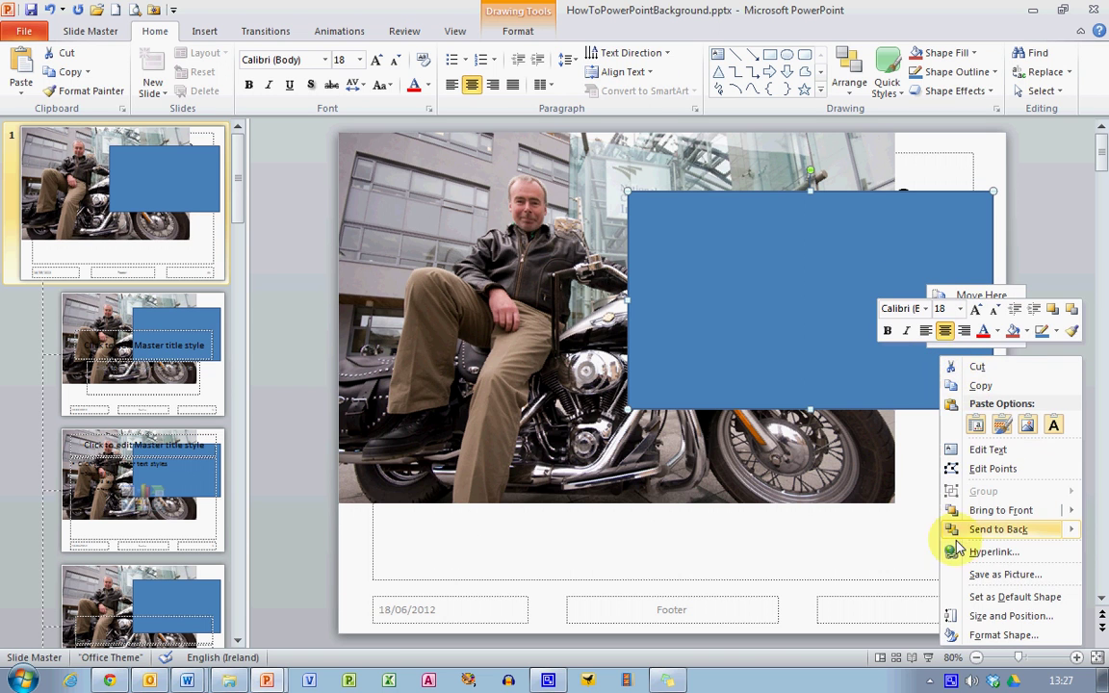
# Give the rectangle a white solid fill at 15% transparency
pyautogui.click(1001, 635)
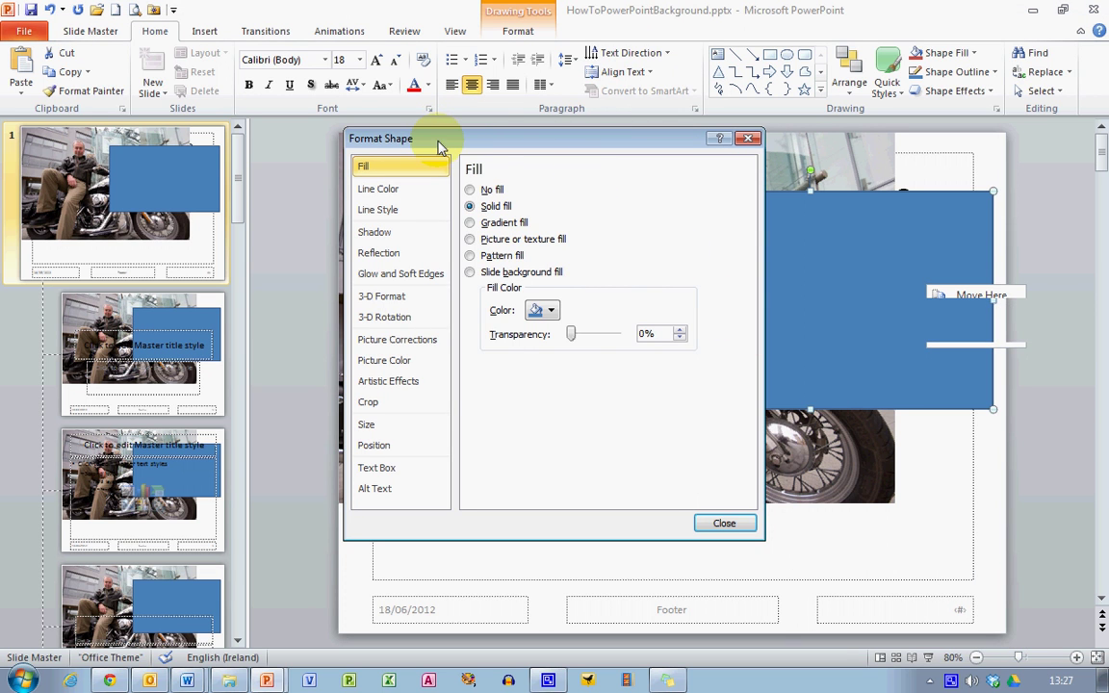
pyautogui.click(552, 312)
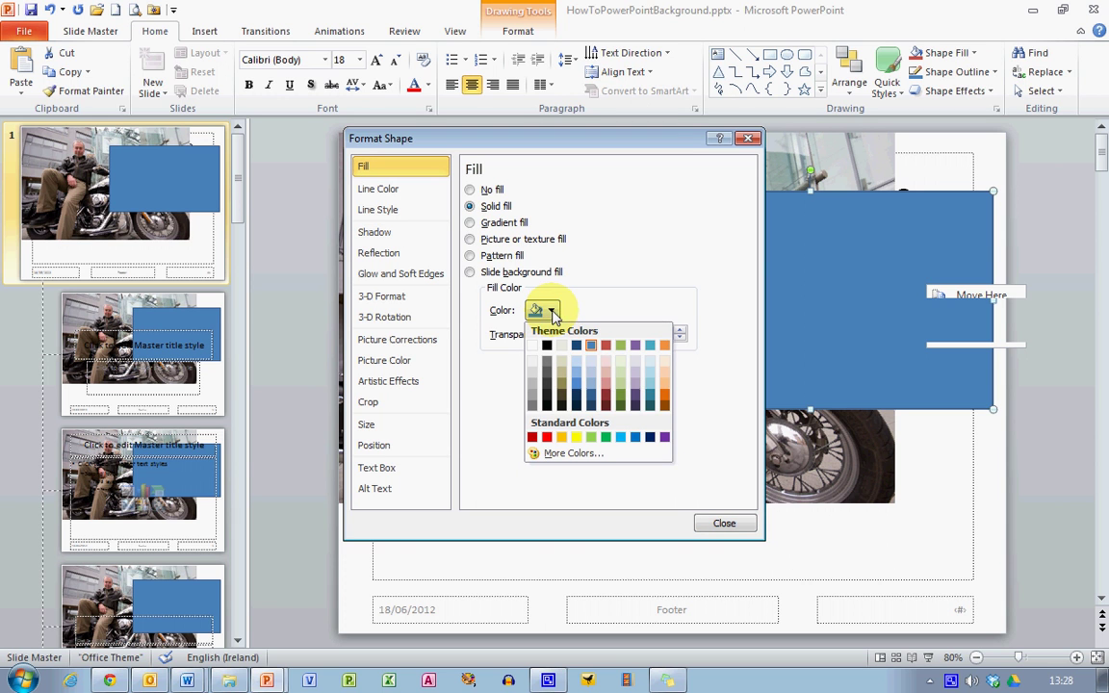
pyautogui.click(533, 347)
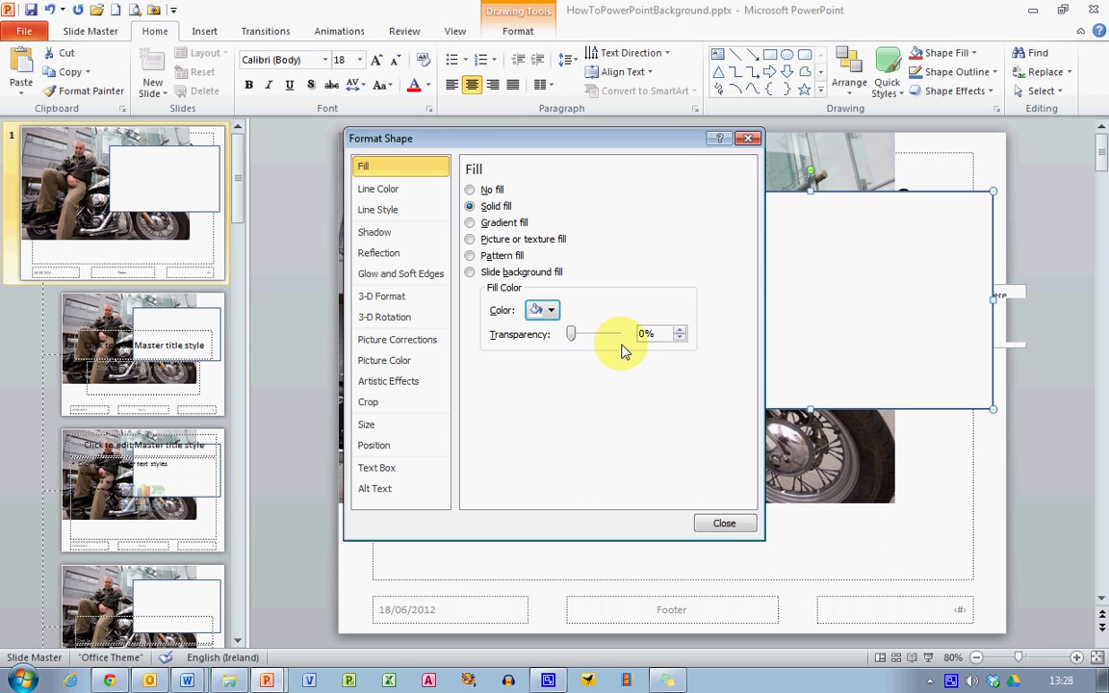
pyautogui.click(680, 329)
pyautogui.click(680, 329)
pyautogui.click(680, 330)
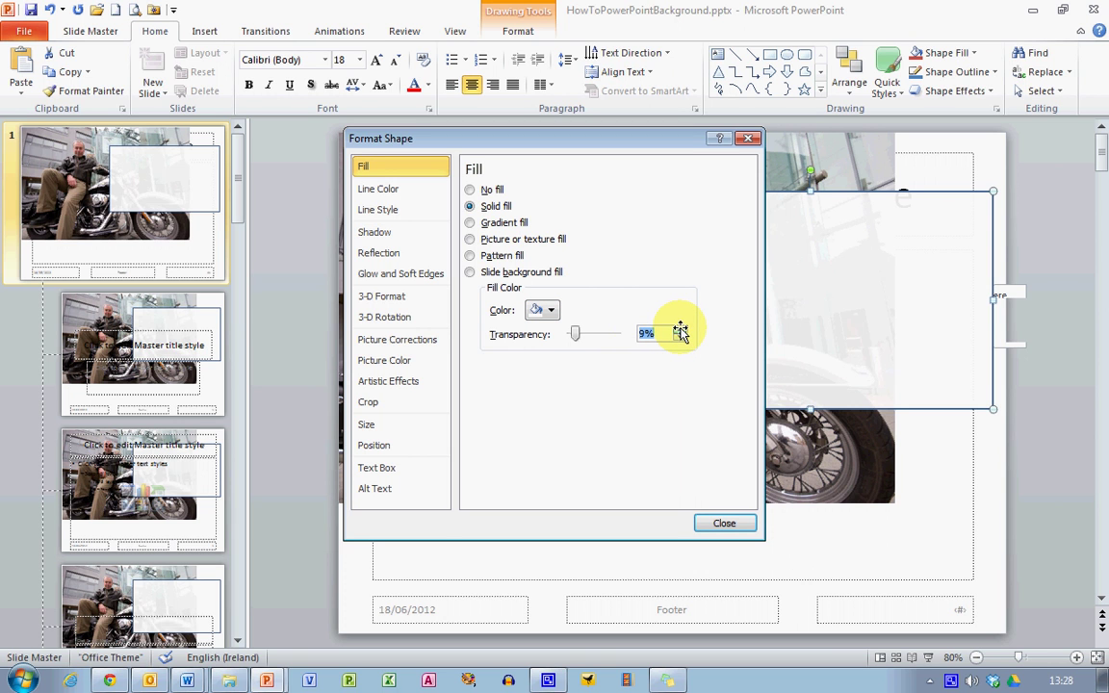
pyautogui.click(680, 329)
pyautogui.click(680, 329)
pyautogui.click(679, 329)
pyautogui.click(680, 329)
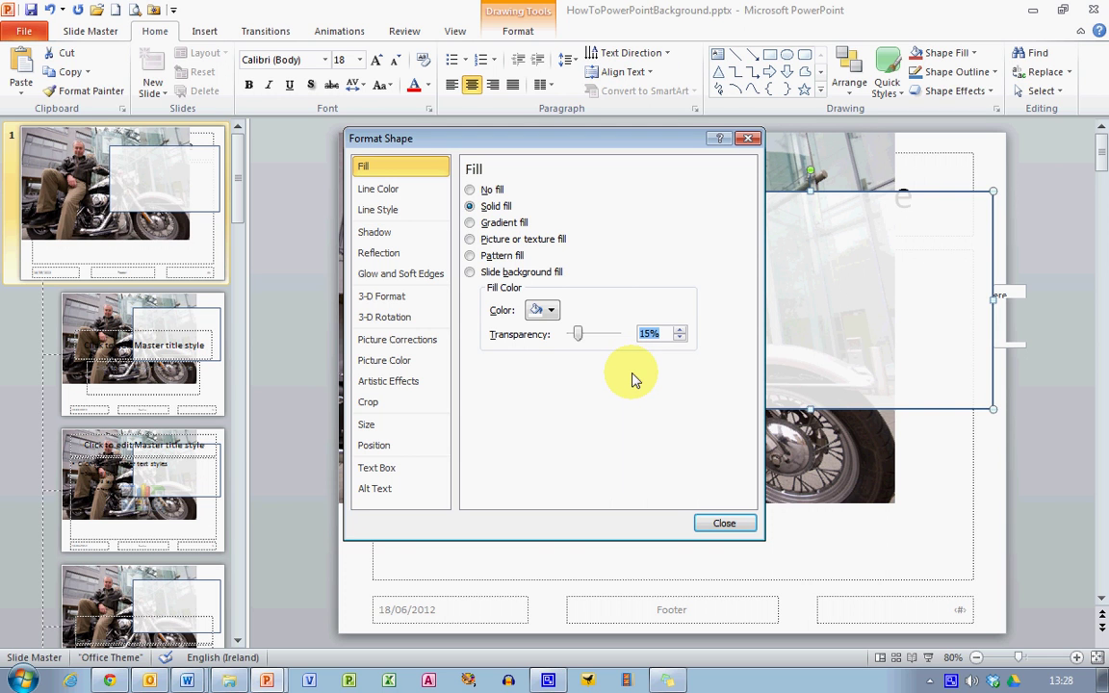
pyautogui.click(729, 525)
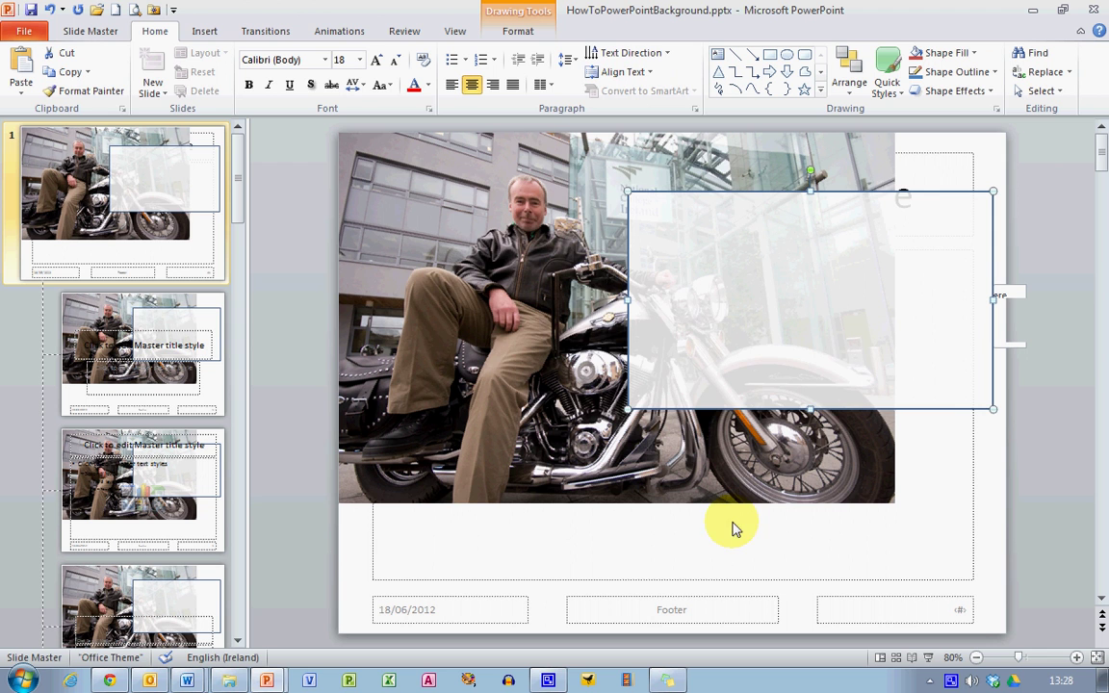
# Nudge the white box lower, then send the photo and box behind the master placeholders
pyautogui.moveTo(949, 379); pyautogui.dragTo(916, 385)
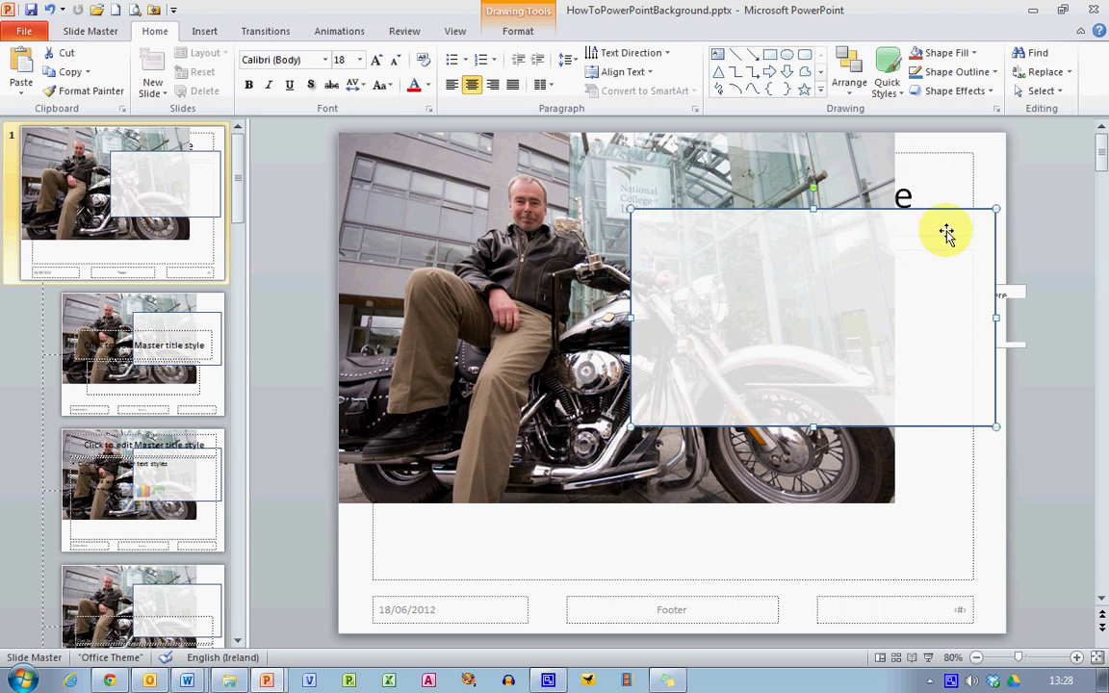
pyautogui.keyDown('shift'); pyautogui.click(884, 145); pyautogui.keyUp('shift')
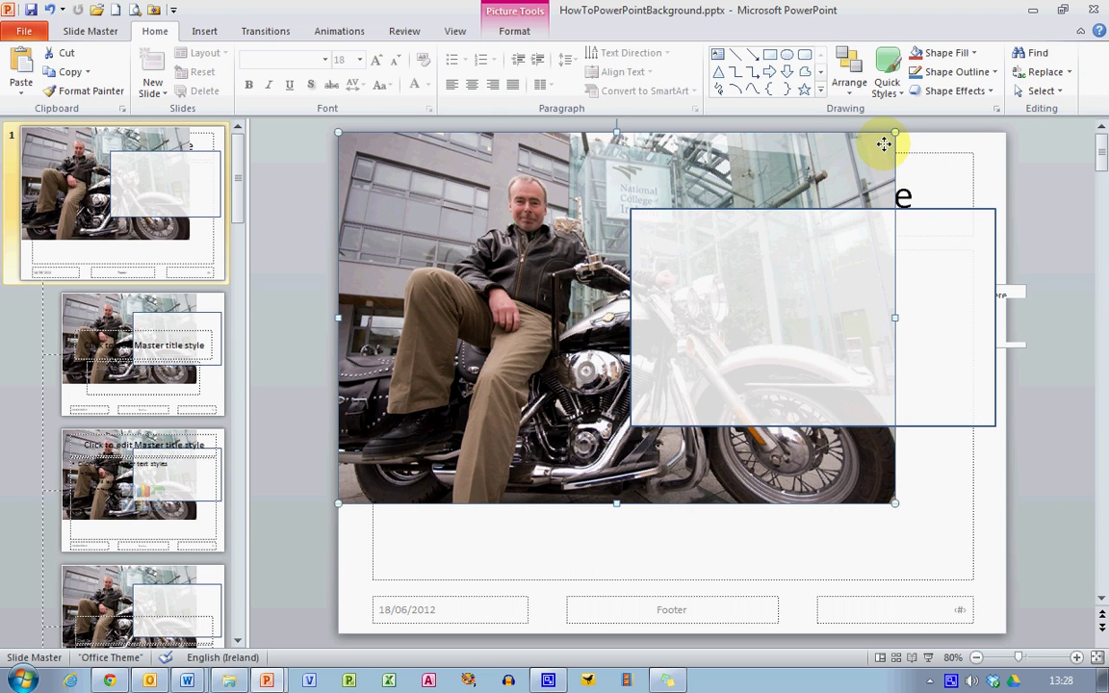
pyautogui.rightClick(992, 222)
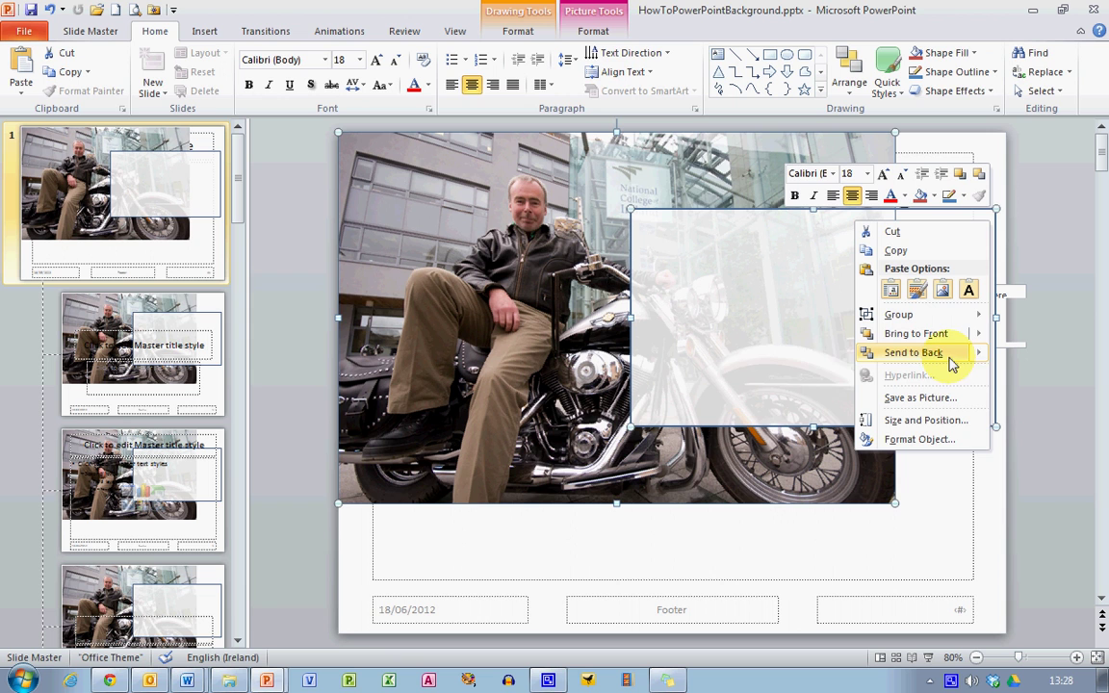
pyautogui.moveTo(963, 355)
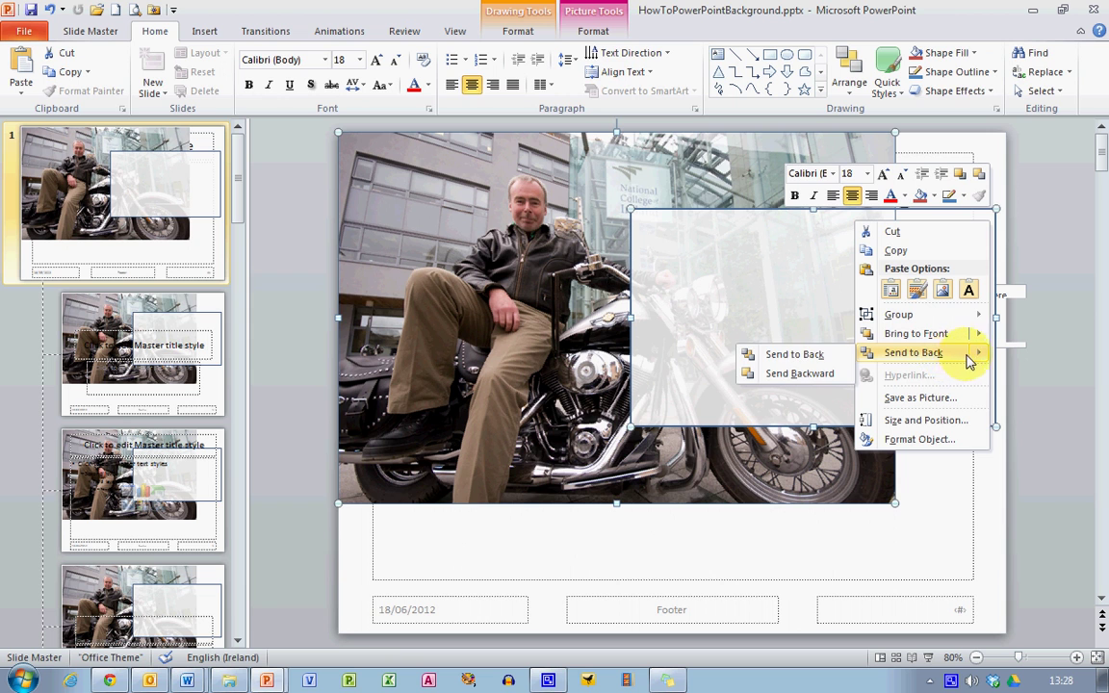
pyautogui.click(814, 363)
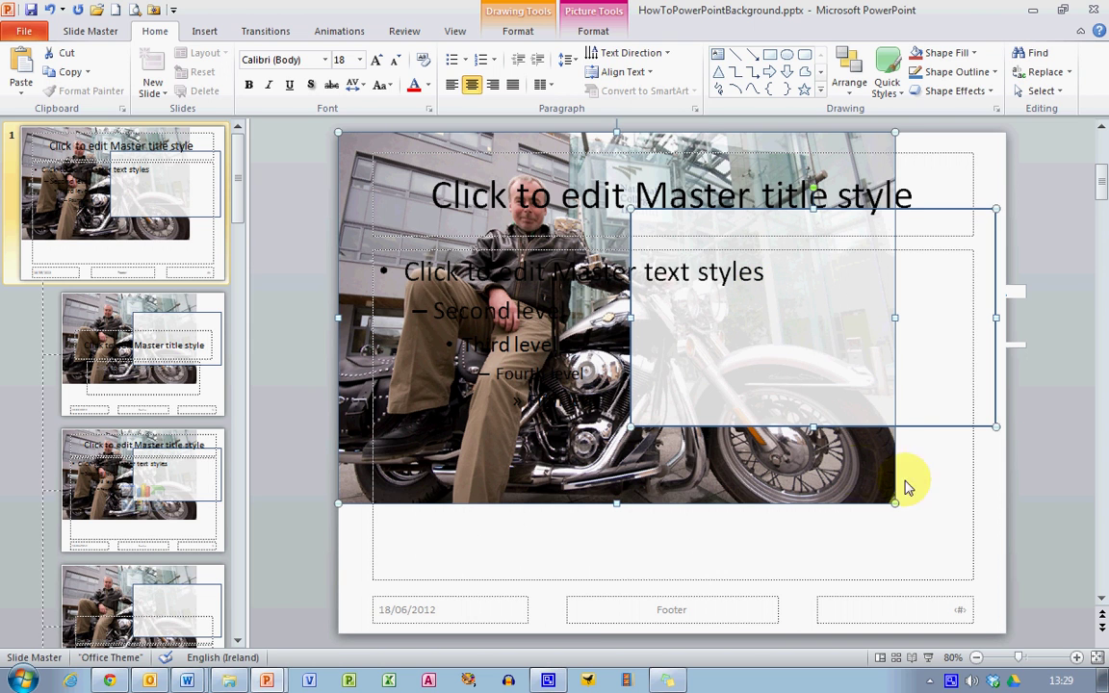
# Stretch the photo to the slide's bottom and right edges and enlarge the white box over the whole slide
pyautogui.click(1035, 525)
pyautogui.click(859, 478)
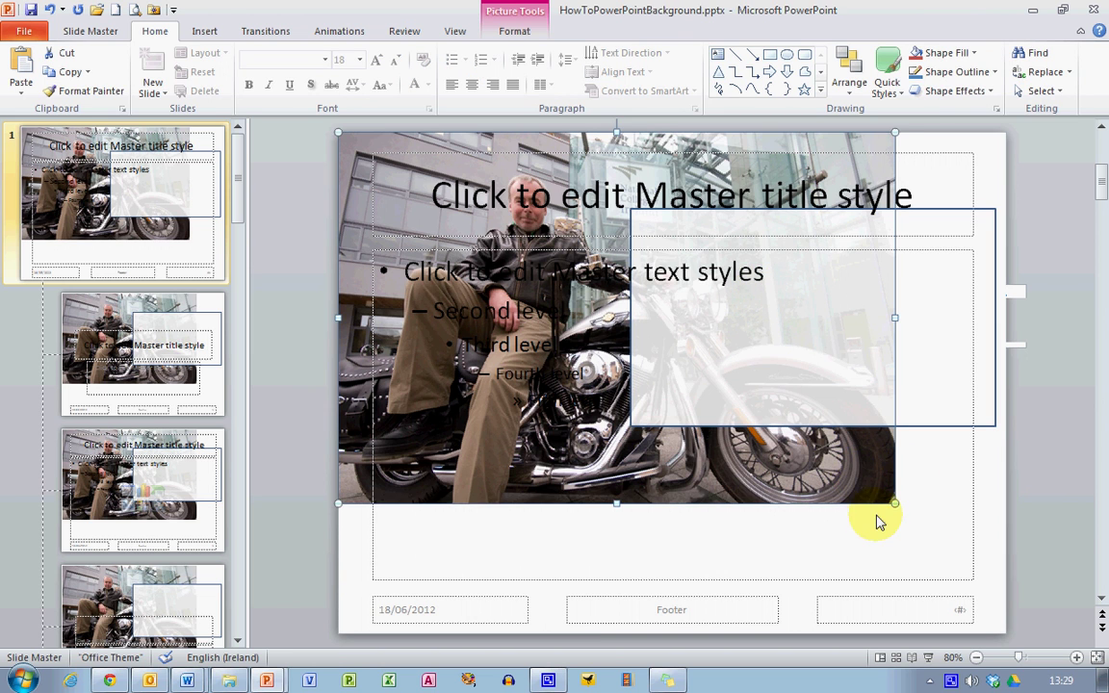
pyautogui.moveTo(614, 501); pyautogui.dragTo(609, 635)
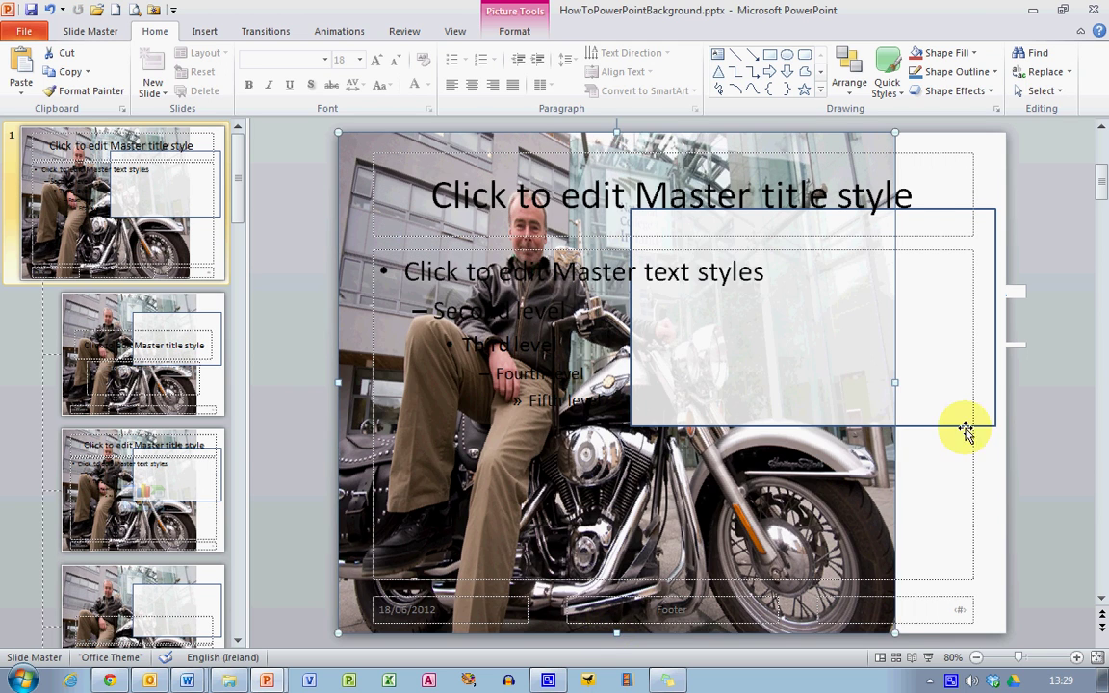
pyautogui.moveTo(984, 421); pyautogui.dragTo(696, 344)
pyautogui.click(879, 404)
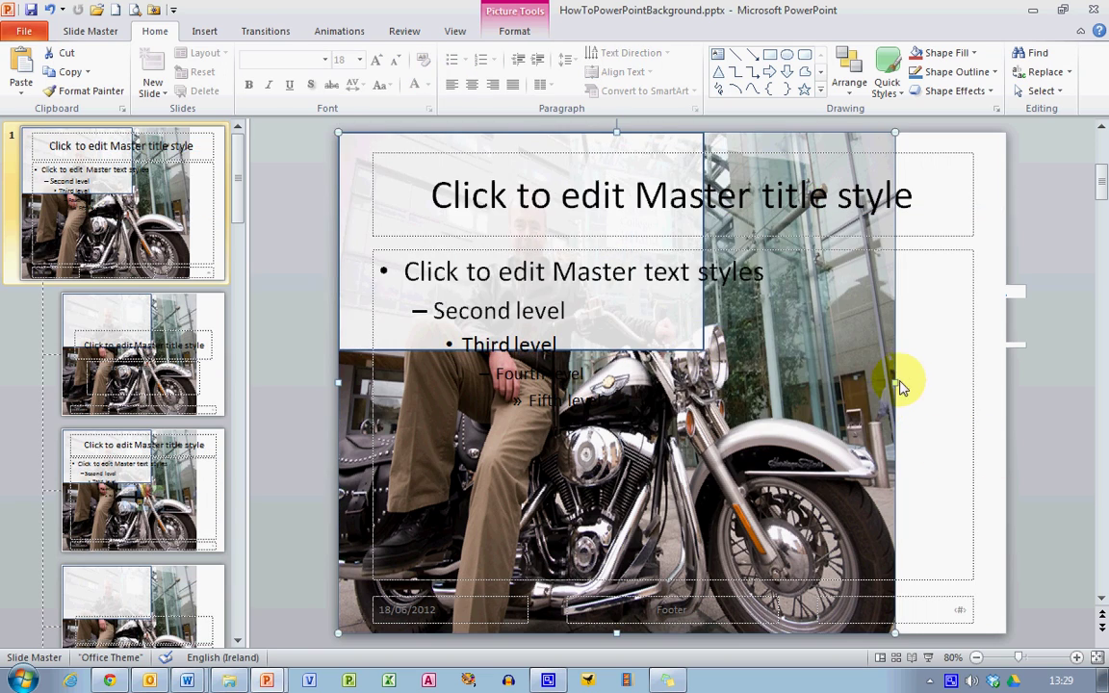
pyautogui.moveTo(895, 382); pyautogui.dragTo(1003, 379)
pyautogui.click(685, 307)
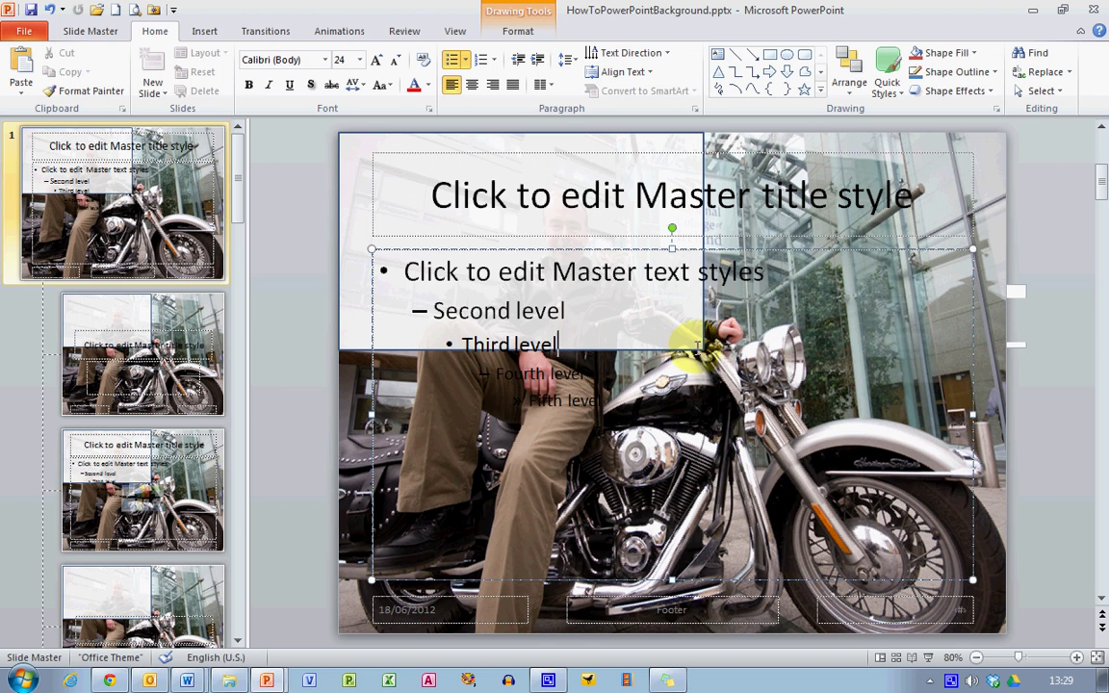
pyautogui.click(364, 345)
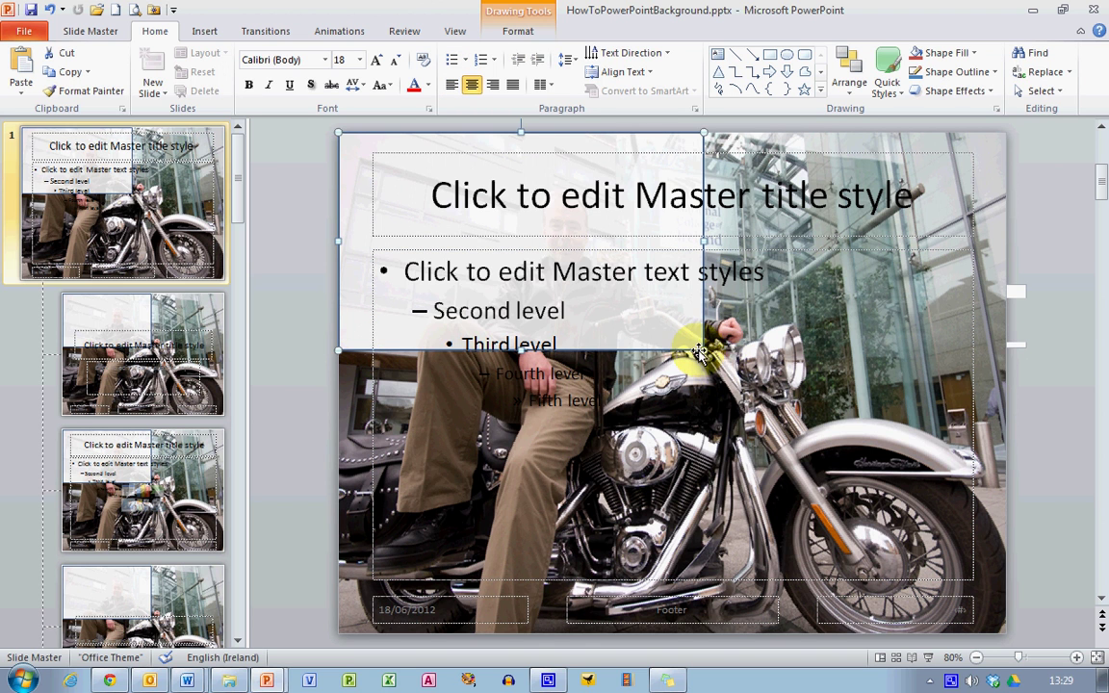
pyautogui.moveTo(703, 350); pyautogui.dragTo(1004, 638)
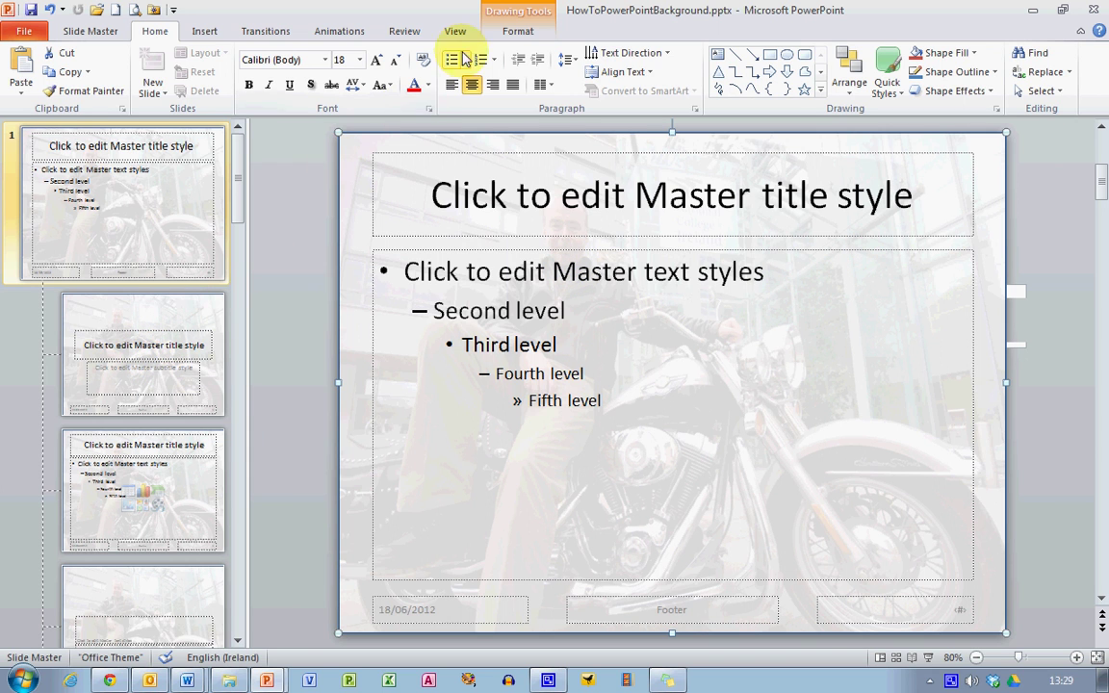
# Close Master View and add a Comparison layout slide after slide 1
pyautogui.click(110, 35)
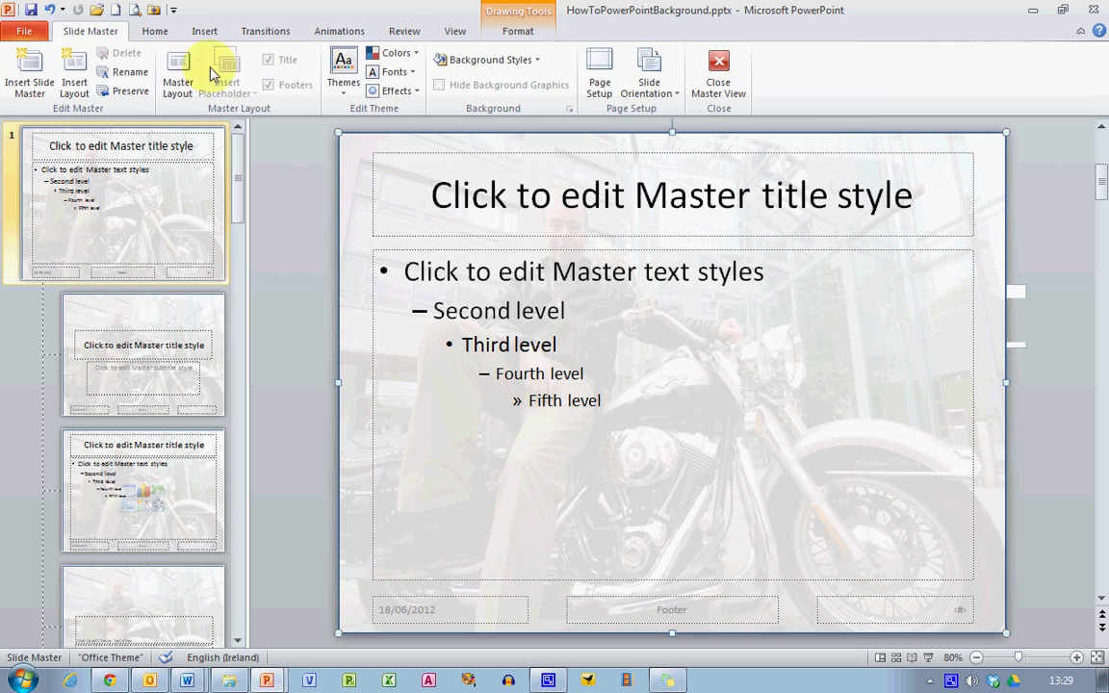
pyautogui.click(719, 69)
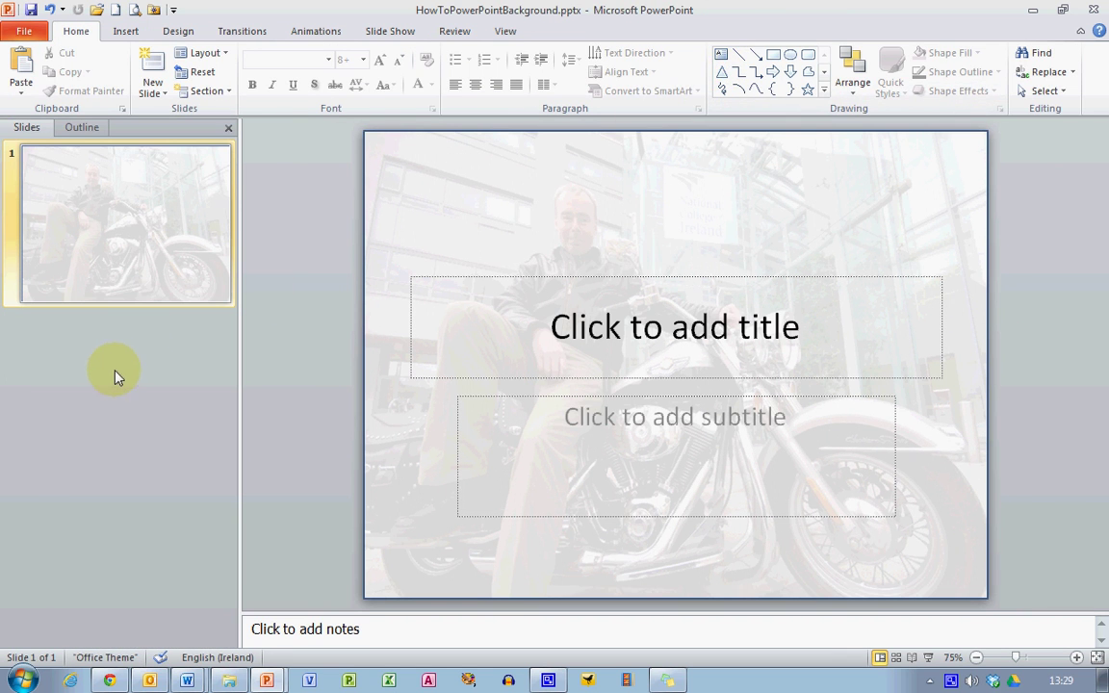
pyautogui.click(117, 370)
pyautogui.click(162, 90)
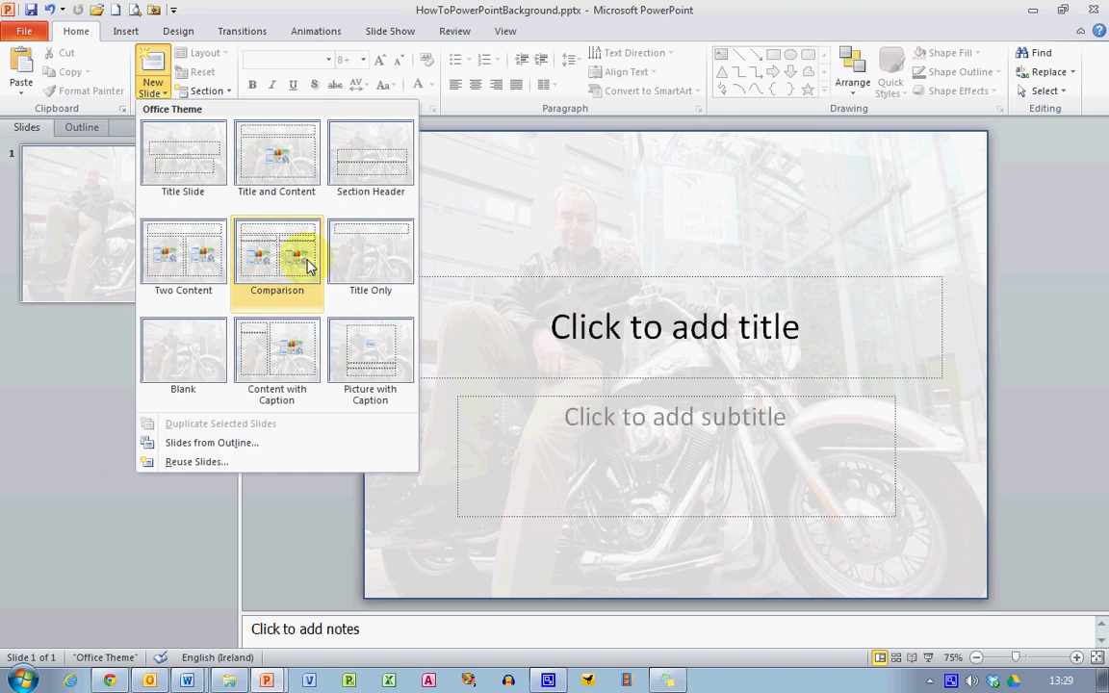
pyautogui.click(285, 256)
# Add a Two Content slide after slide 2 and title it 'Content'
pyautogui.click(141, 520)
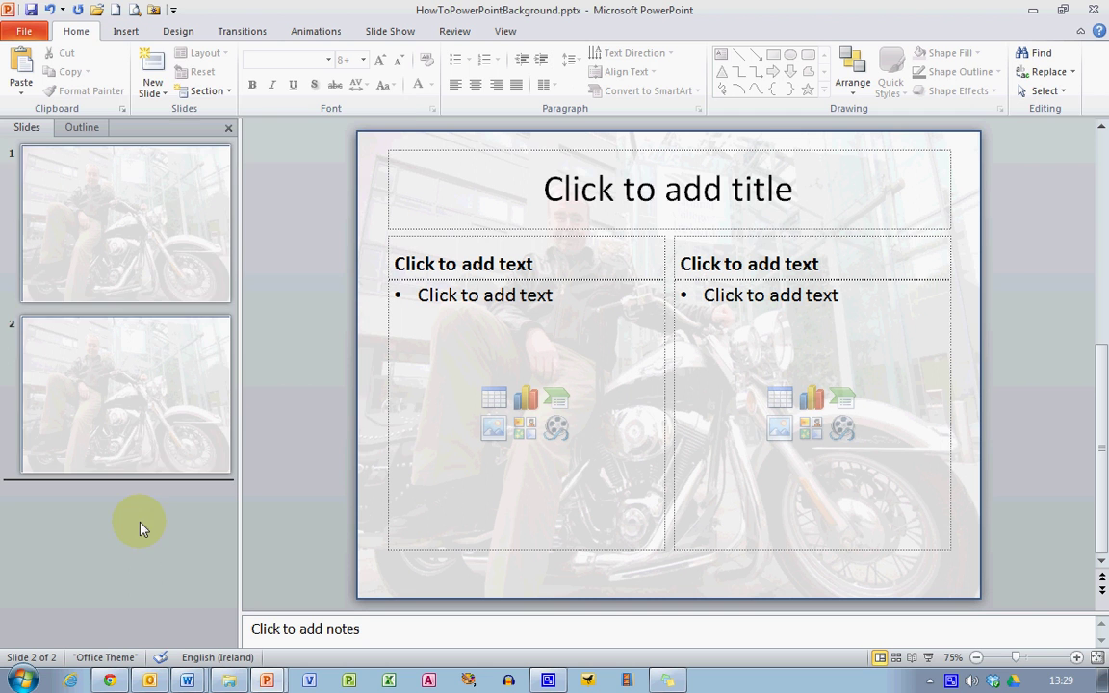
pyautogui.click(166, 93)
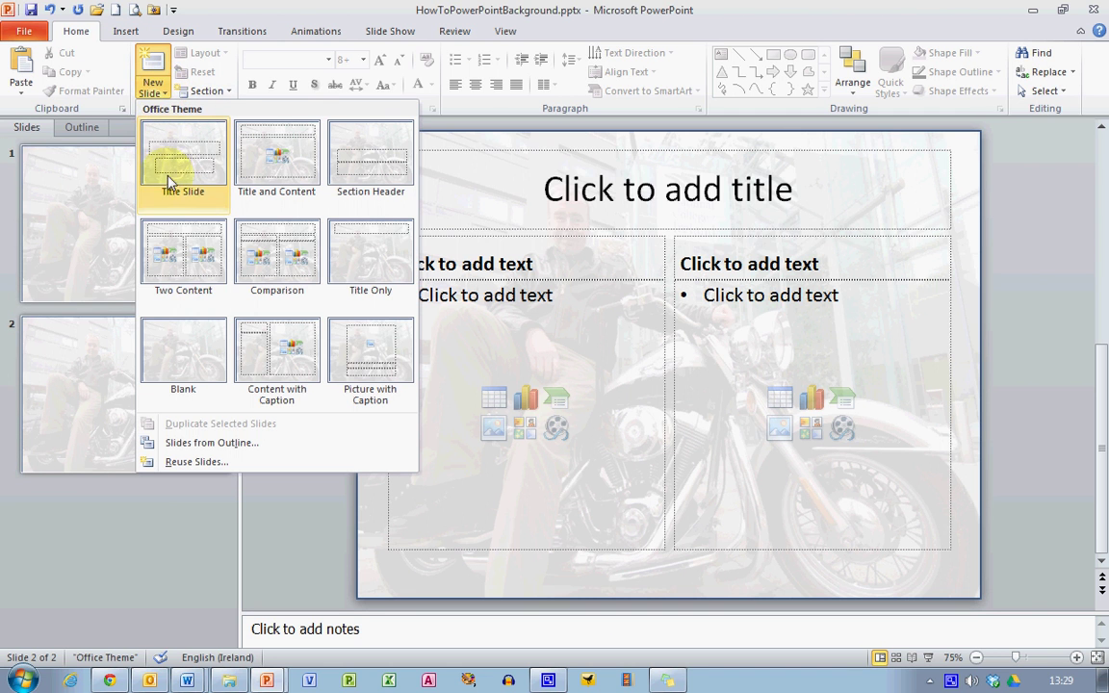
pyautogui.click(183, 258)
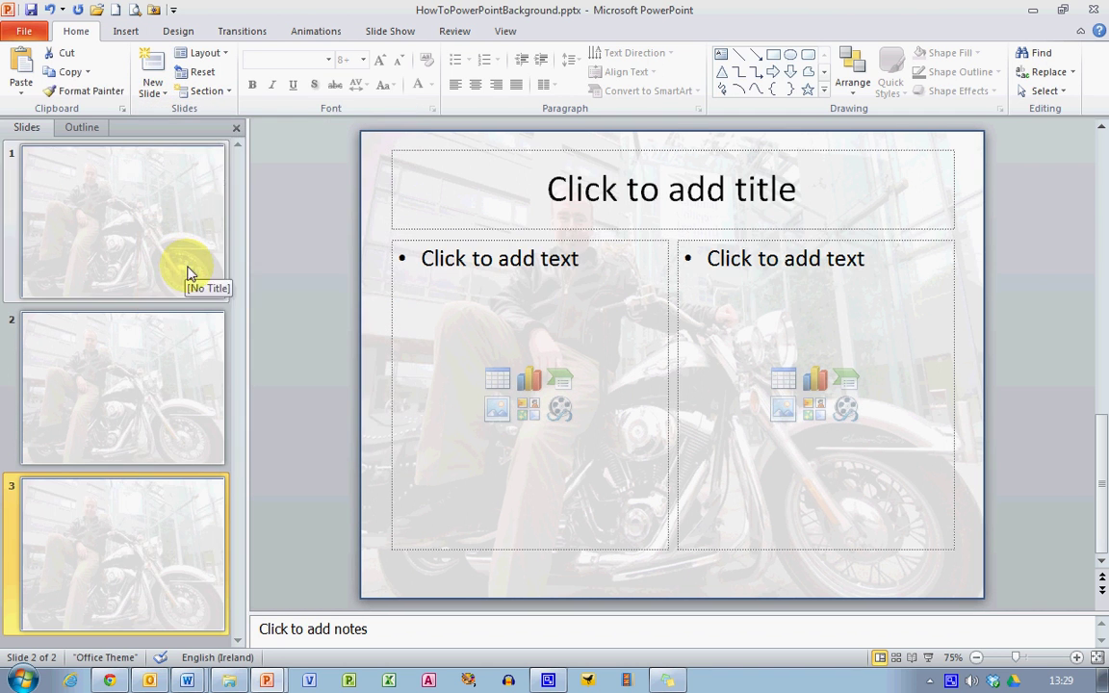
pyautogui.click(642, 194)
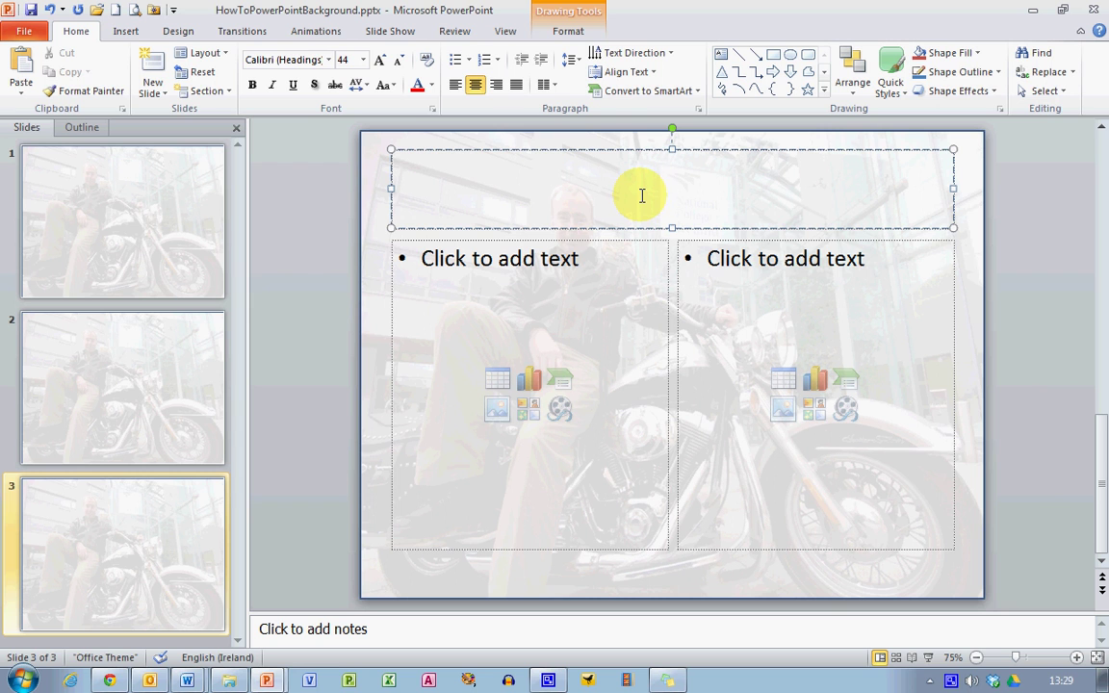
pyautogui.write('Content')
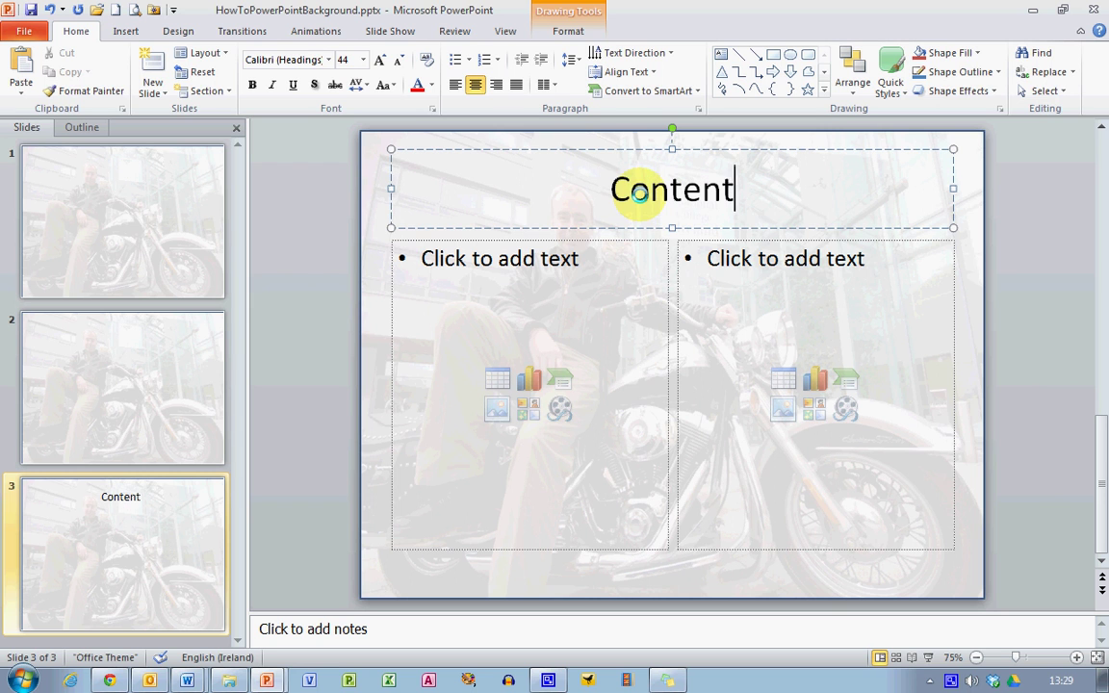
pyautogui.click(317, 366)
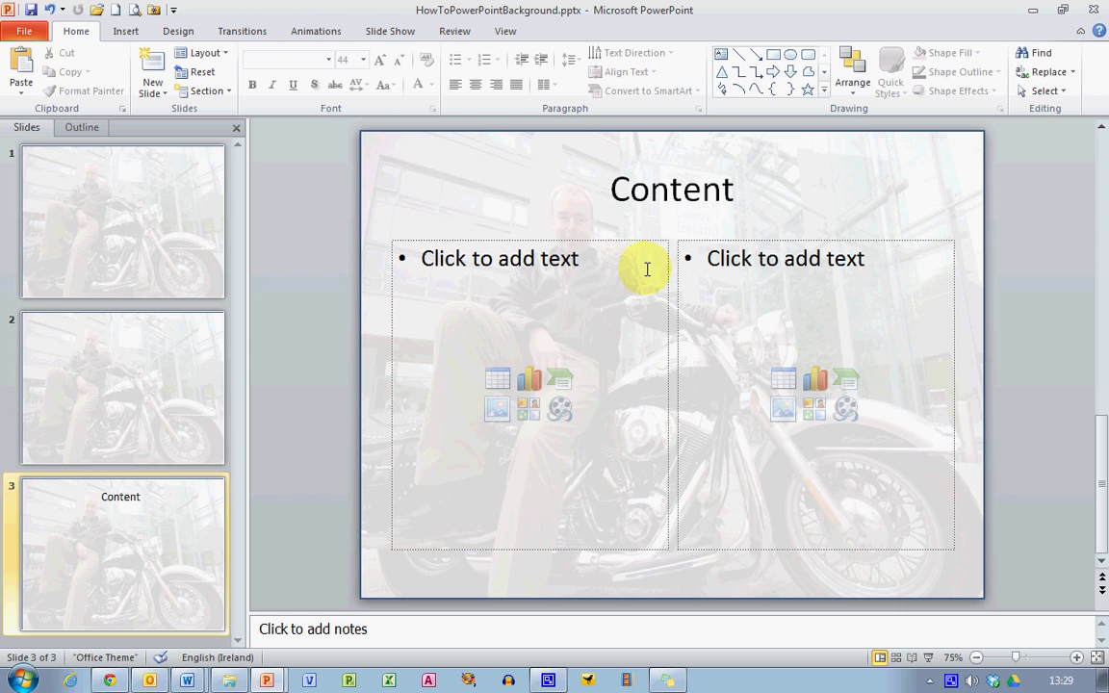
# Reopen the top slide master and shrink the white box to the slide's upper-left area
pyautogui.click(511, 34)
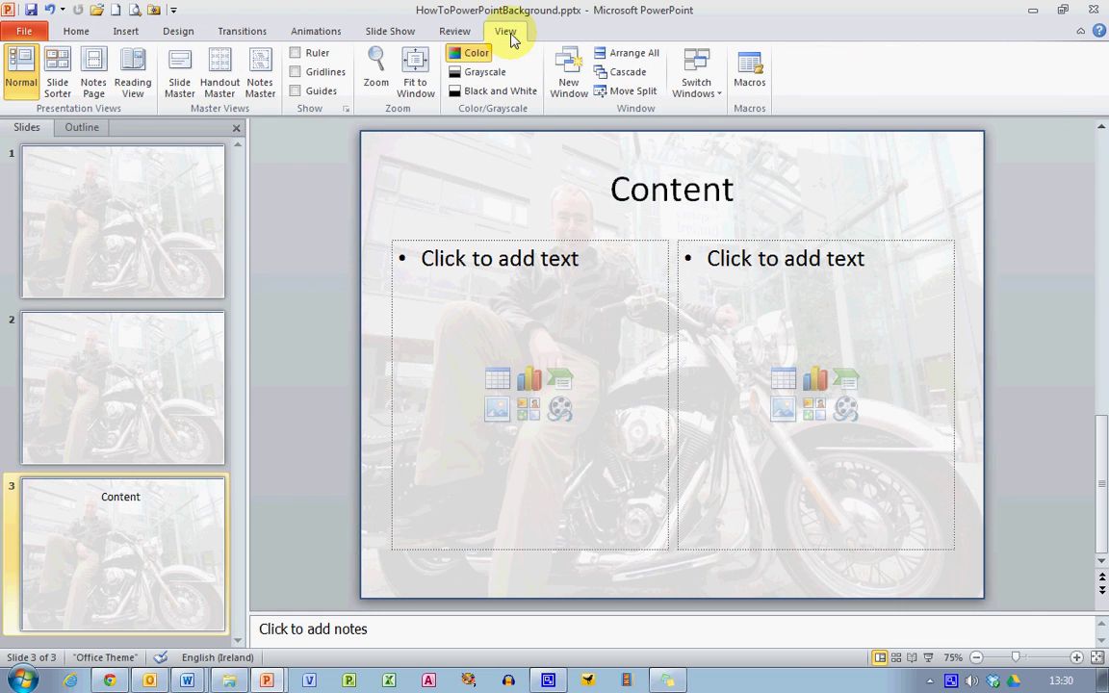
pyautogui.click(179, 75)
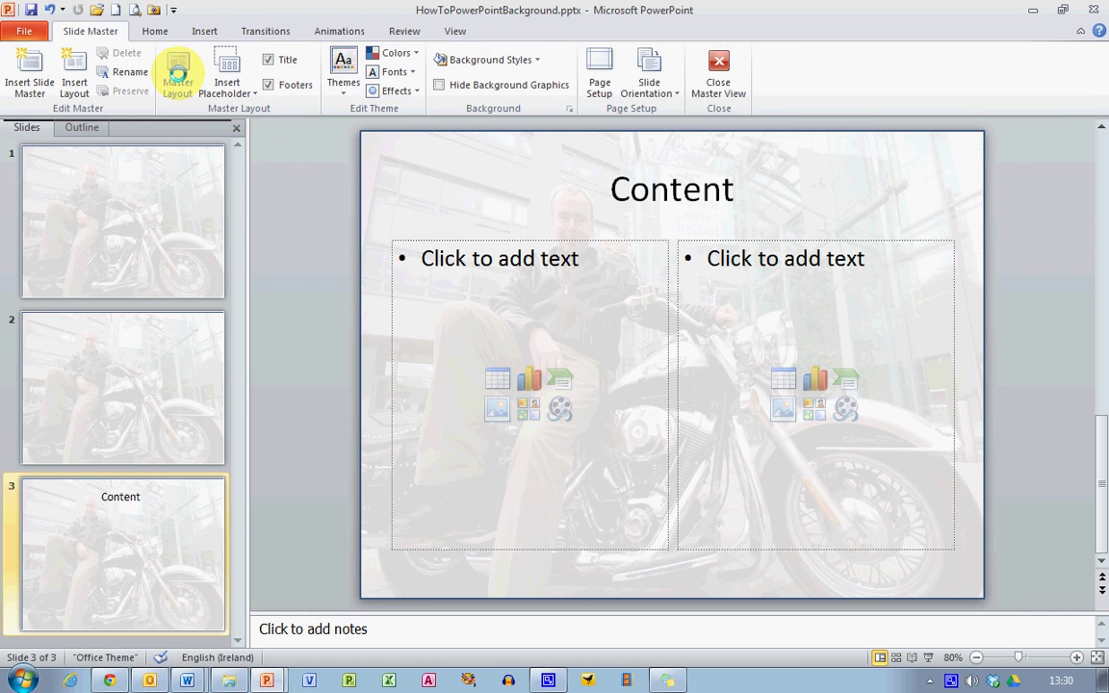
pyautogui.click(99, 221)
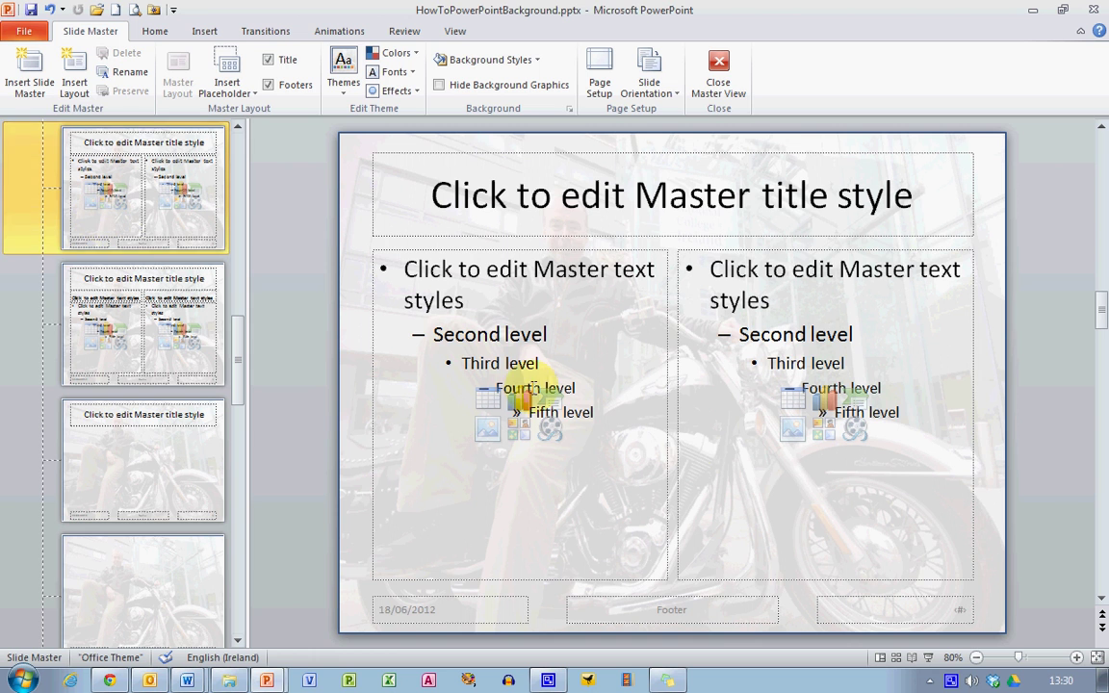
pyautogui.click(797, 497)
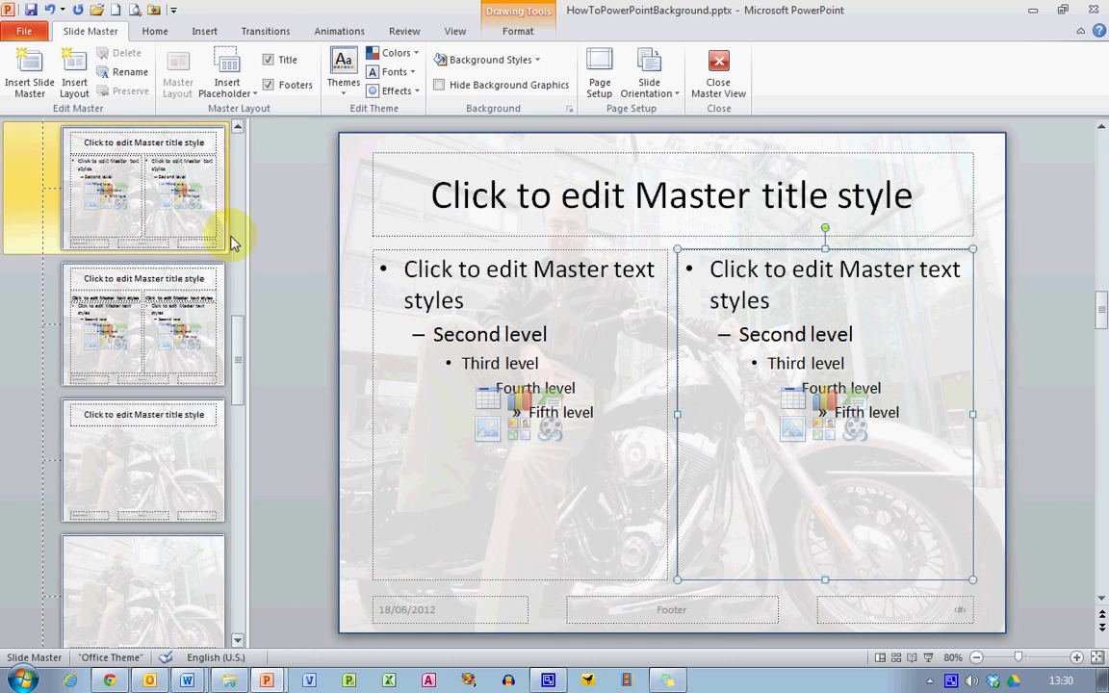
pyautogui.scroll(3, 241, 292)
pyautogui.click(125, 224)
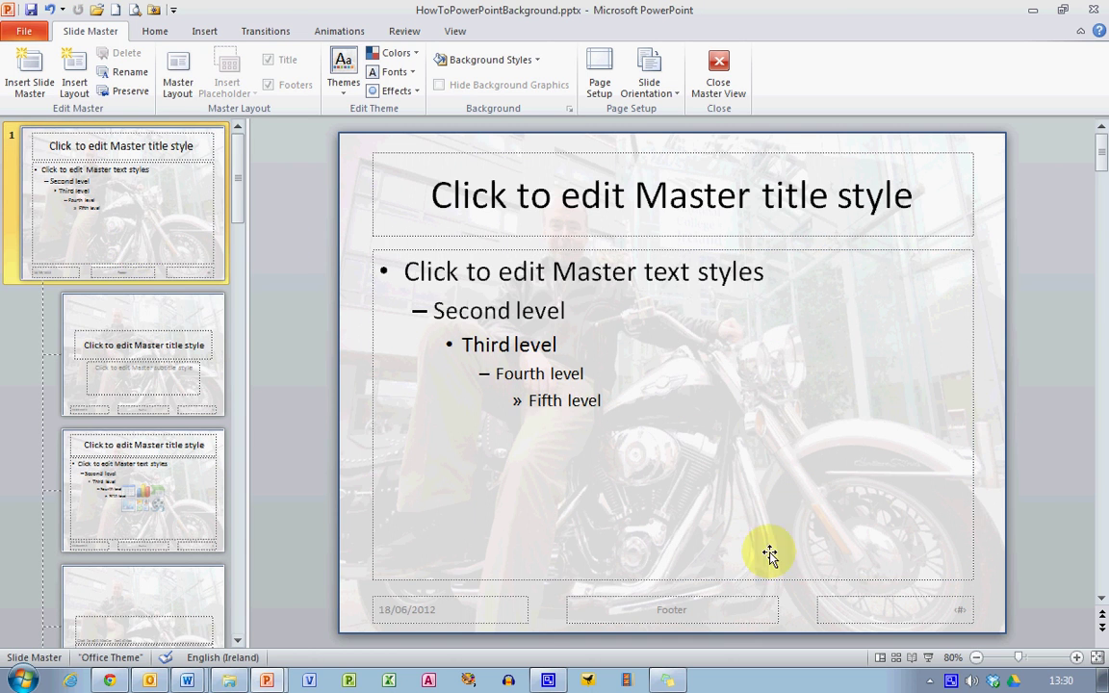
pyautogui.click(987, 599)
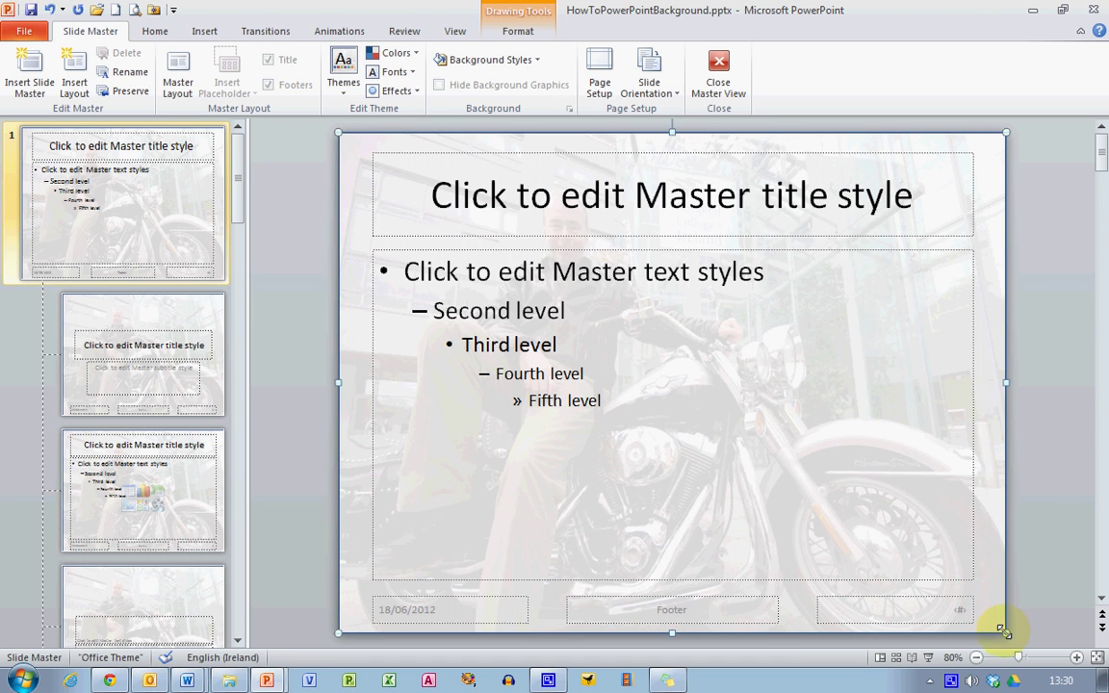
pyautogui.moveTo(1003, 631); pyautogui.dragTo(831, 479)
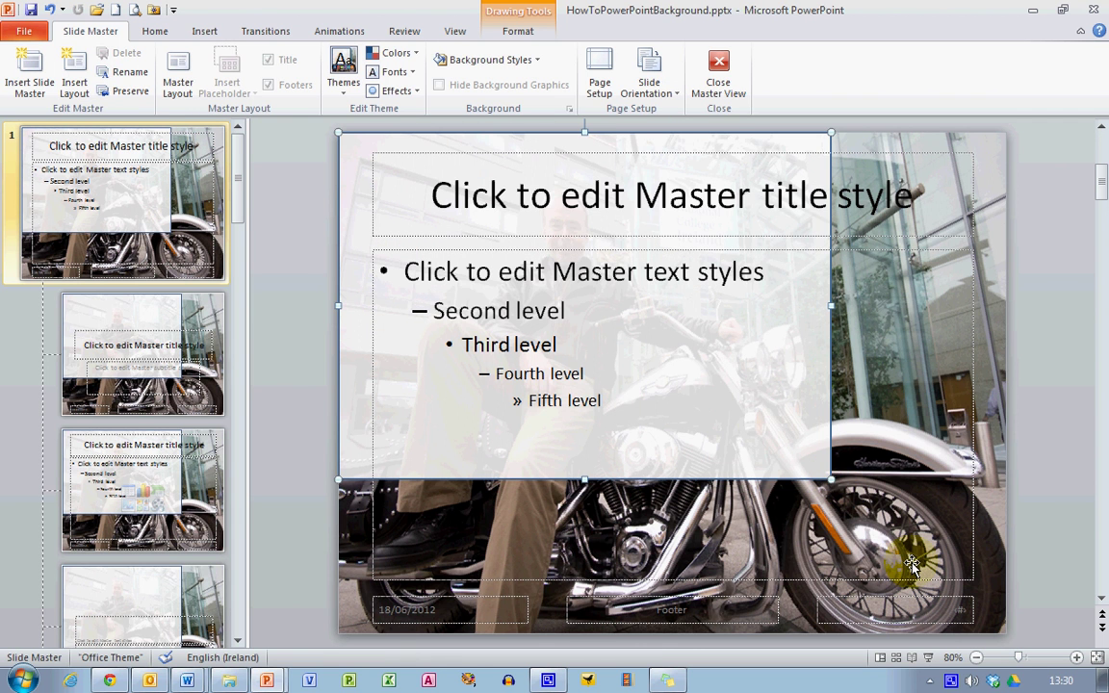